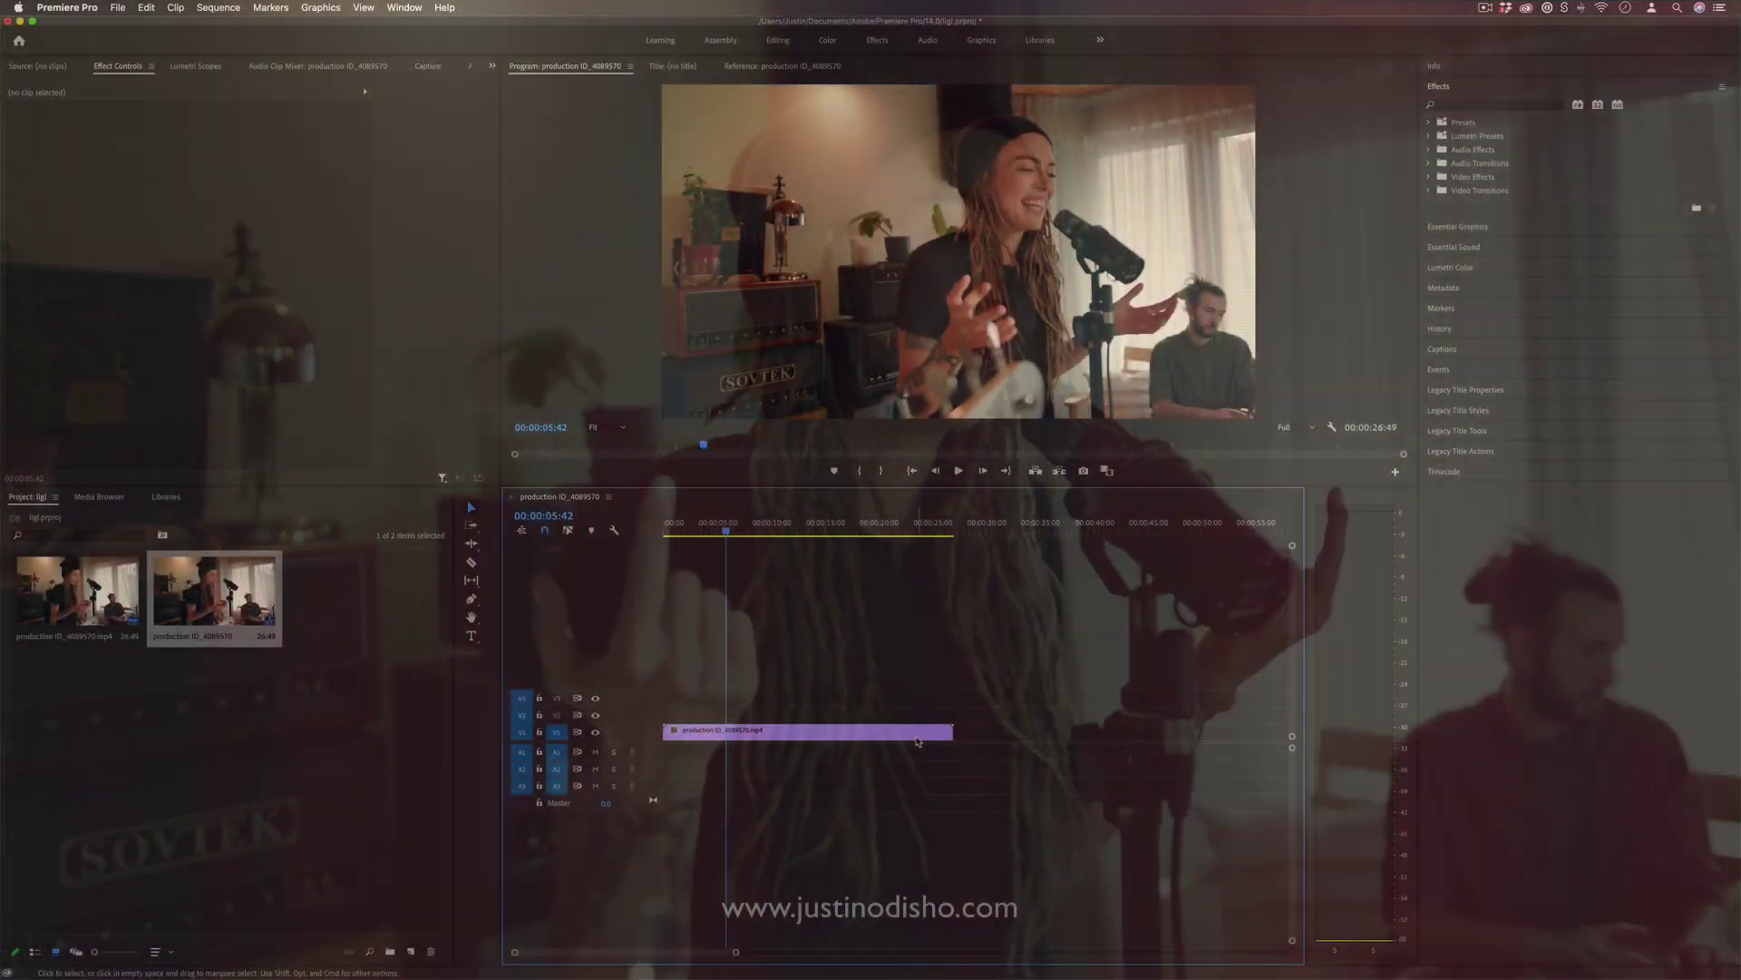
# Duplicate the timeline clip onto track V2 directly above the original, and select the upper copy
pyautogui.click(917, 734)
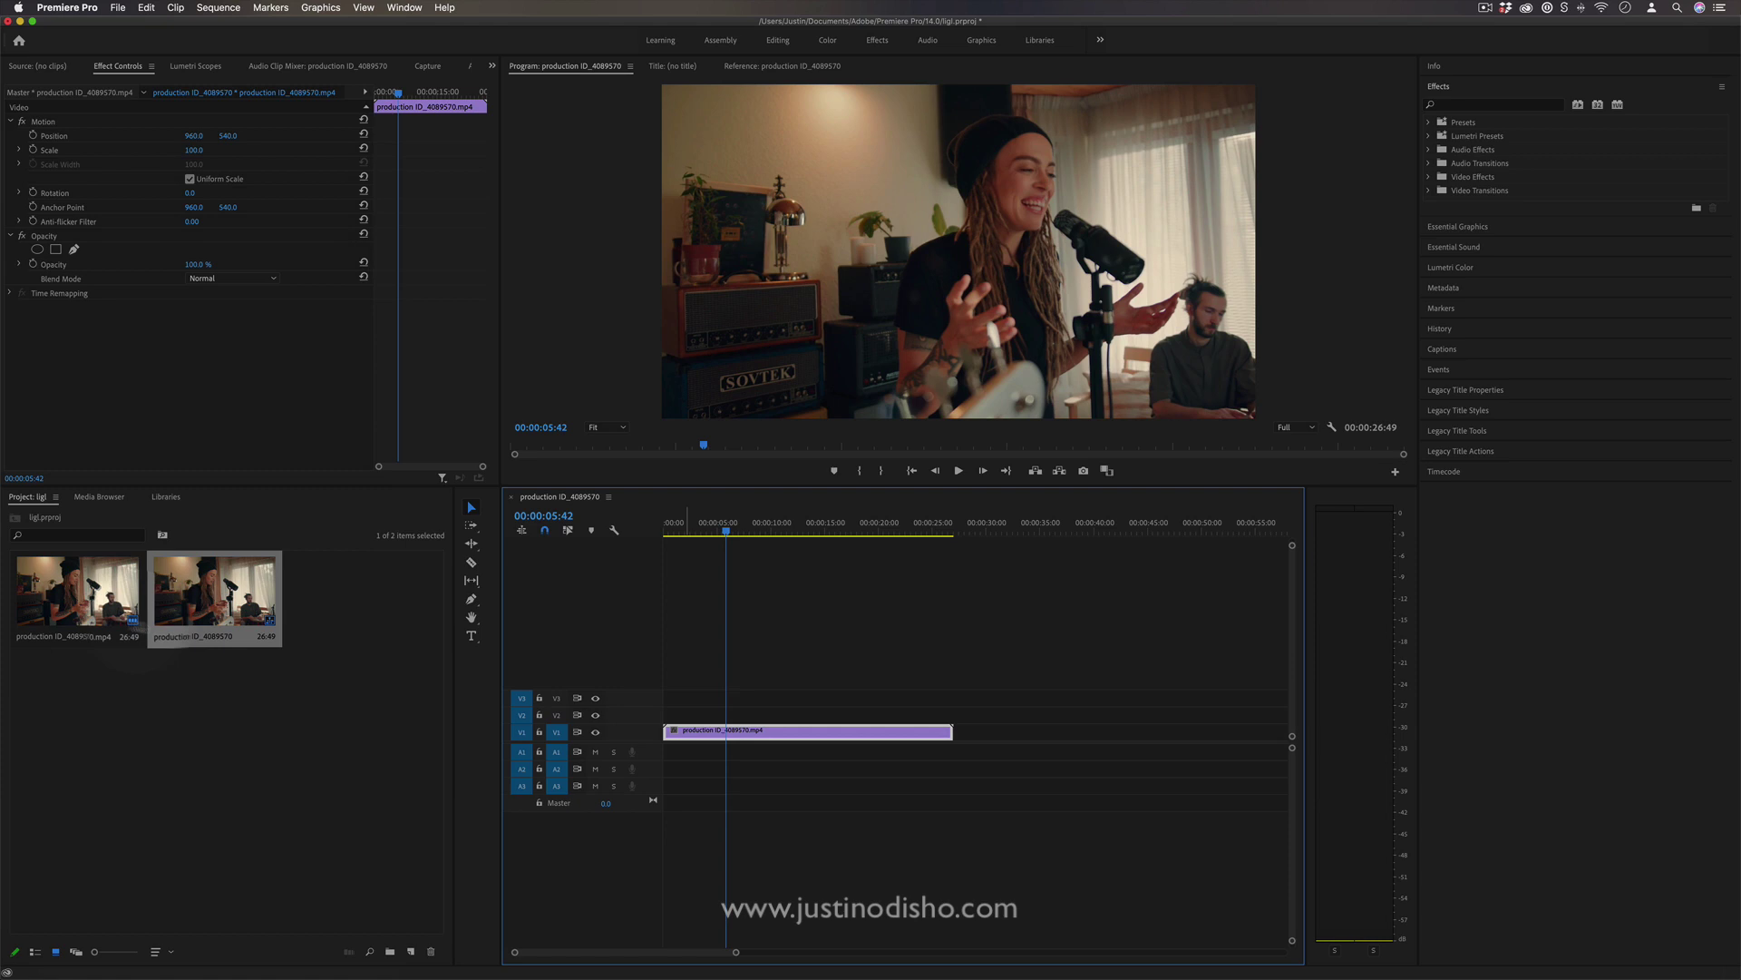
pyautogui.moveTo(77, 589); pyautogui.dragTo(723, 718)
pyautogui.press('alt')
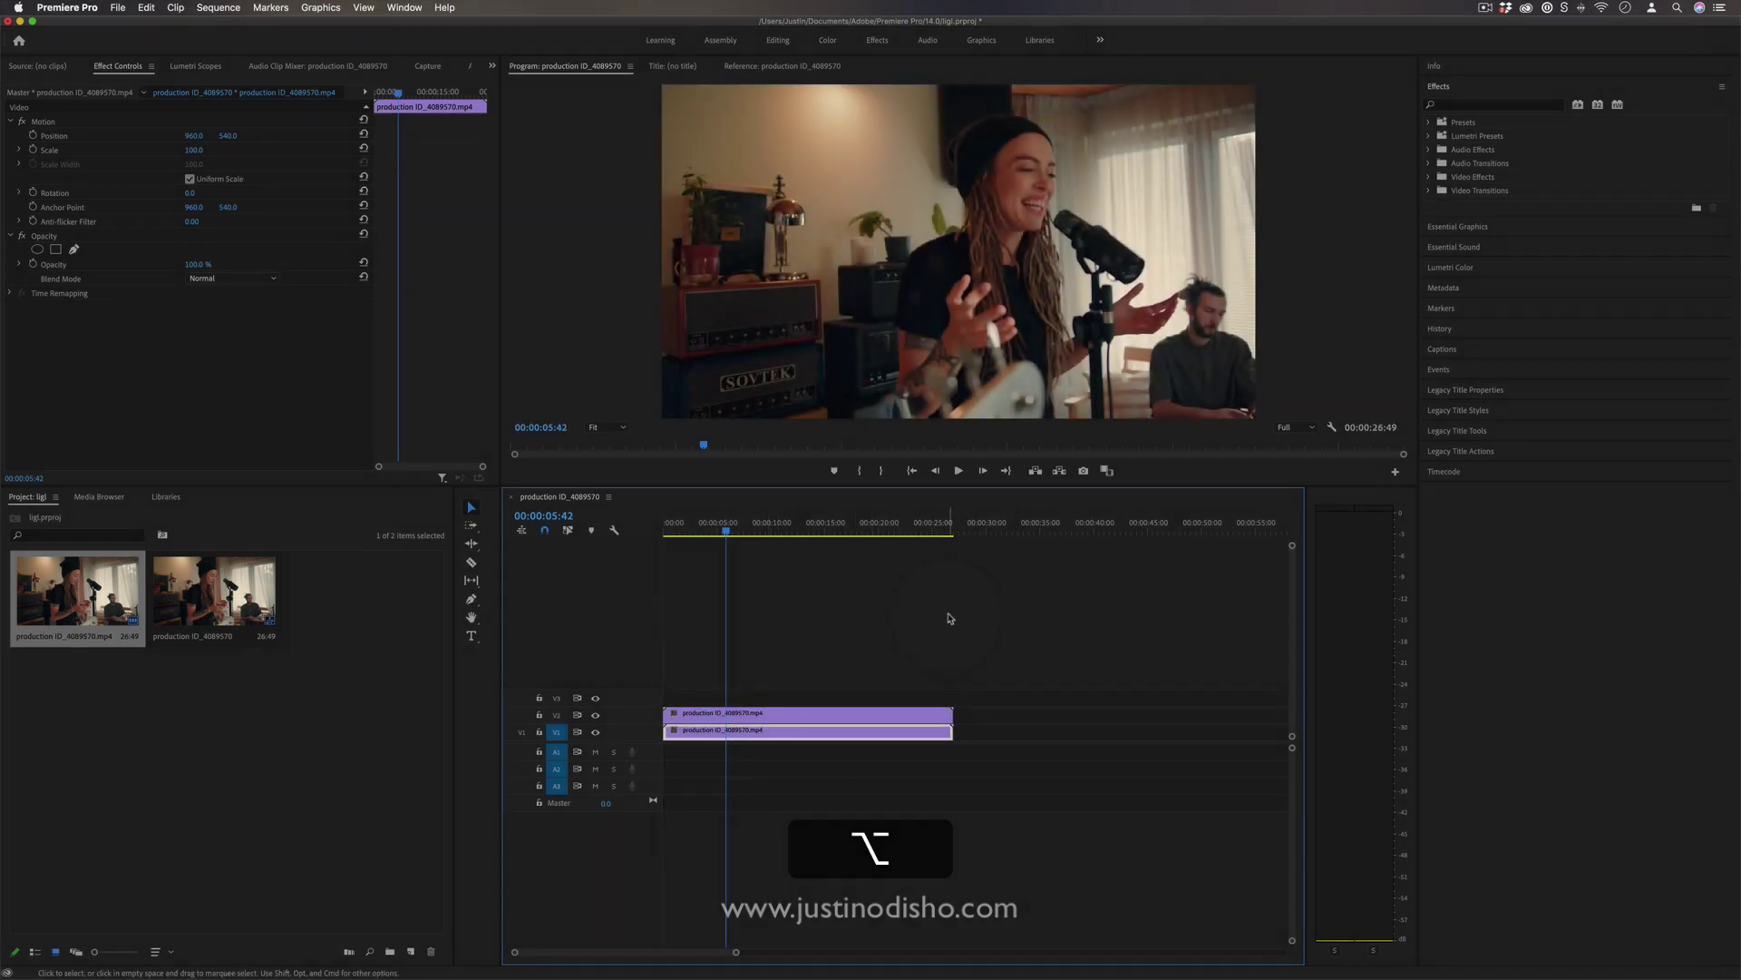
pyautogui.click(837, 719)
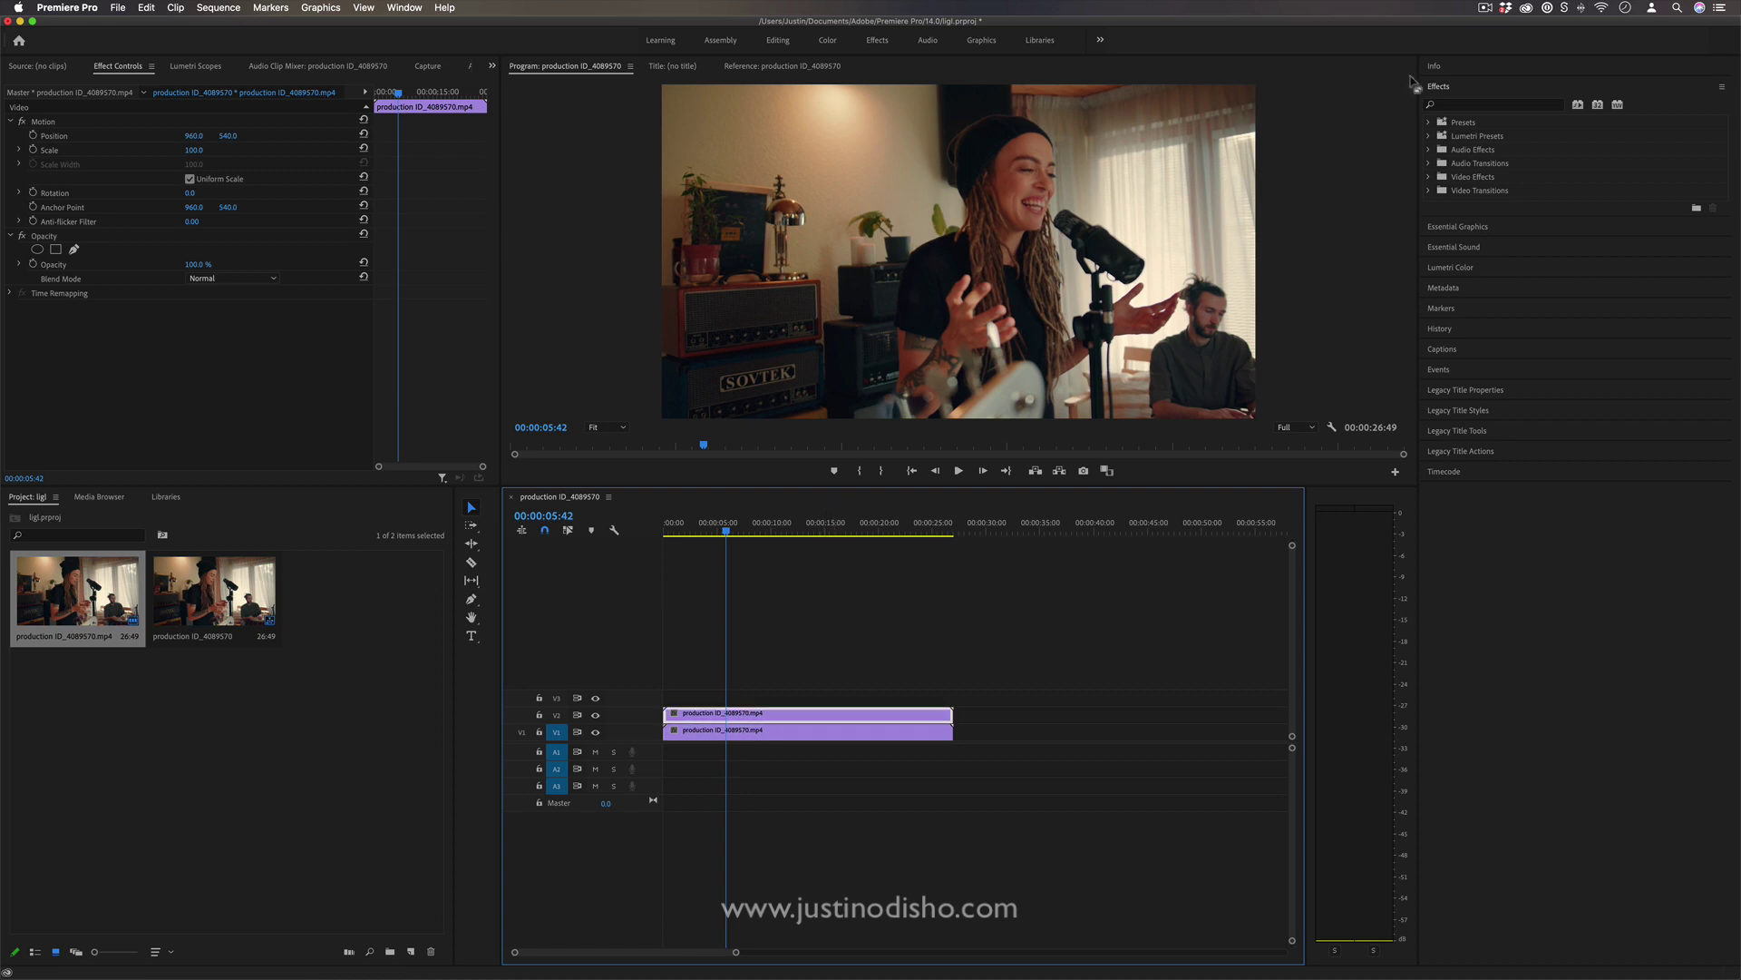
# Find the Directional Blur video effect and apply it to the upper clip on V2
pyautogui.click(1455, 106)
pyautogui.write('directional')
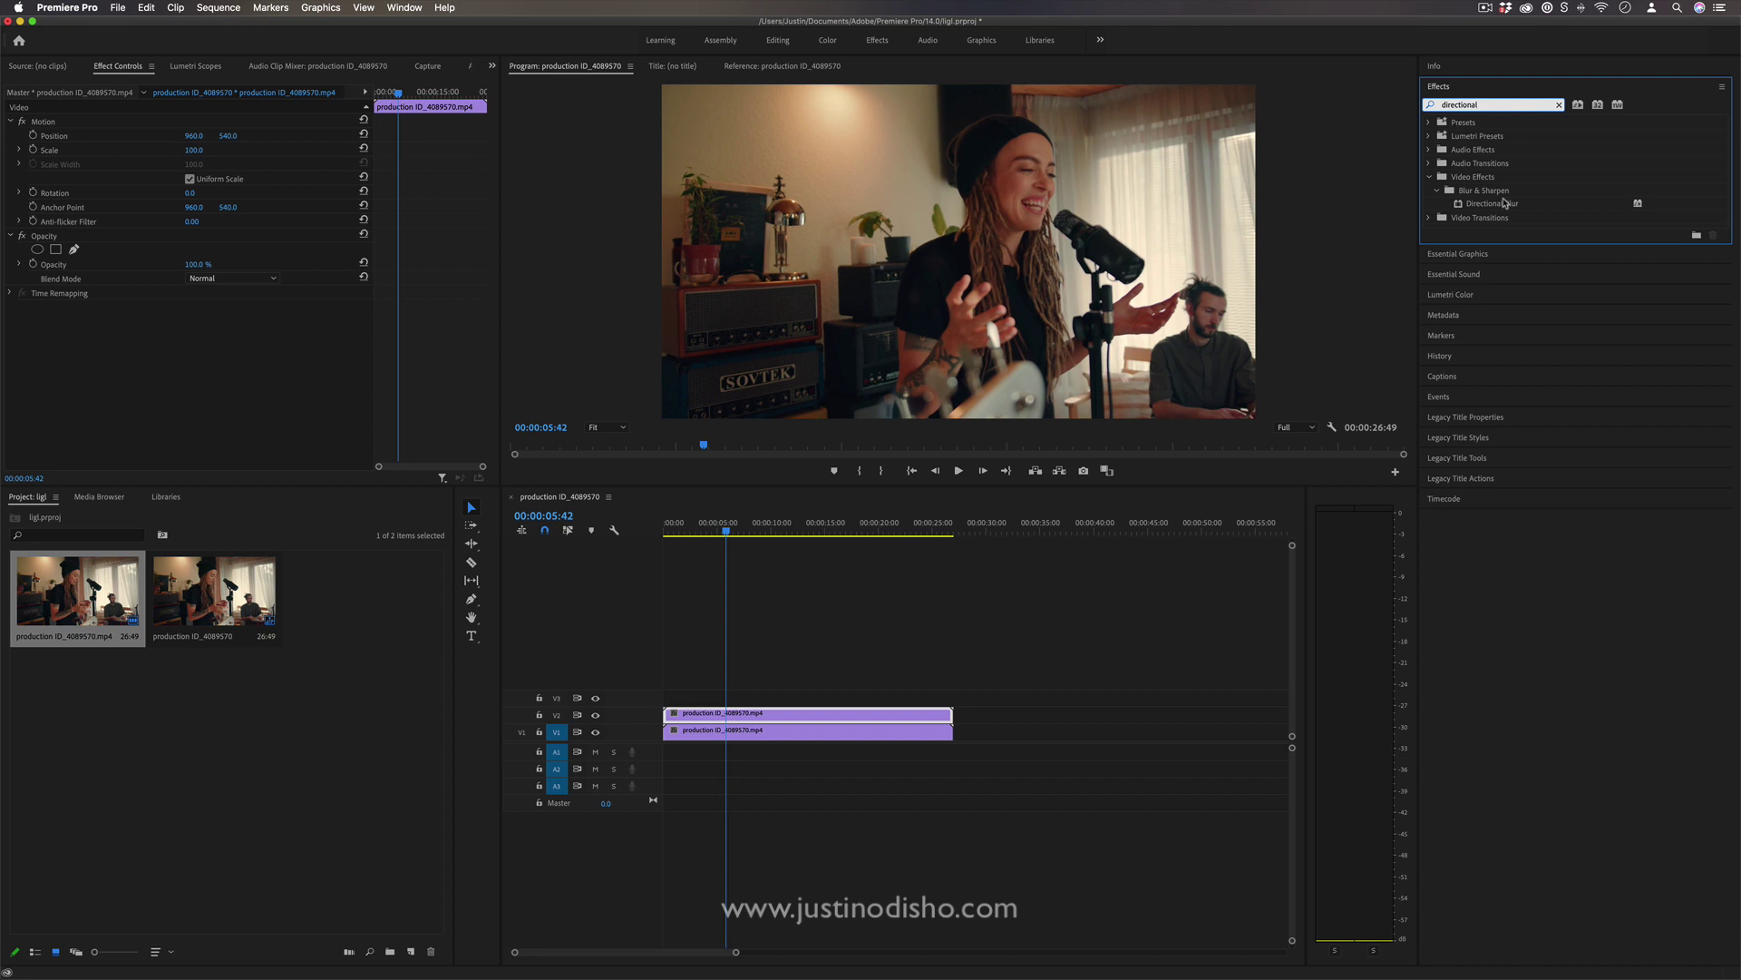
pyautogui.moveTo(1505, 203); pyautogui.dragTo(805, 718)
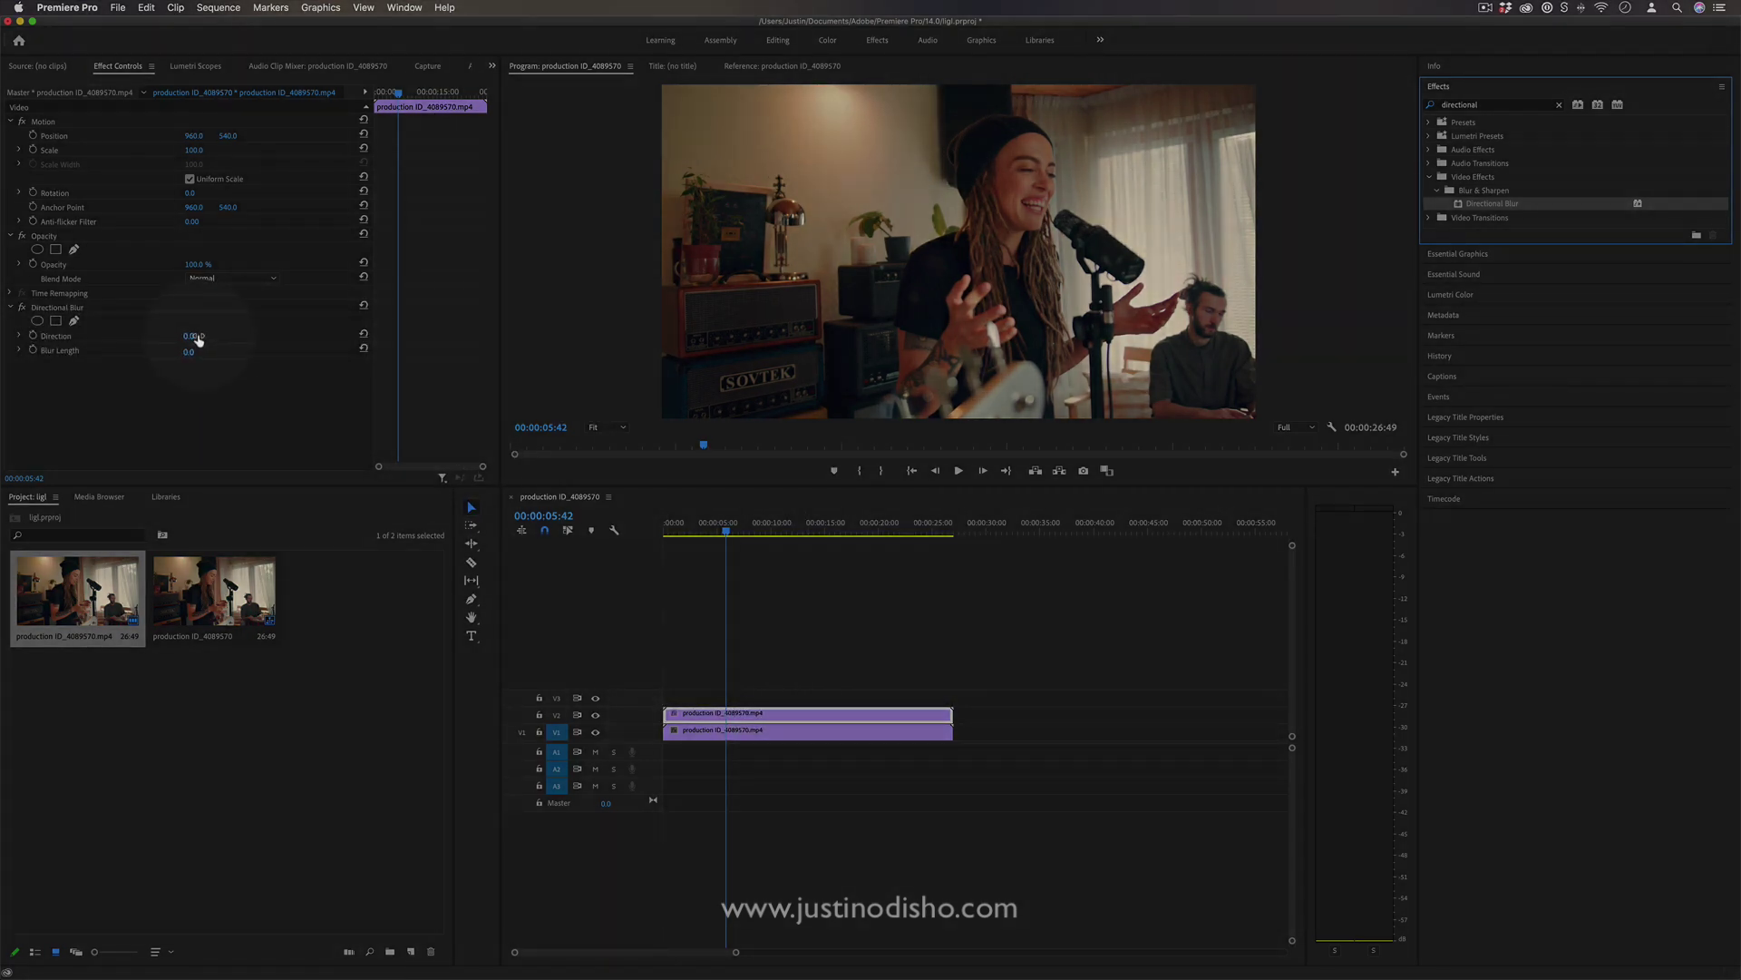
# Try out different Directional Blur lengths on the upper clip and bring the Blur Length up to 1000
pyautogui.moveTo(191, 350); pyautogui.dragTo(381, 350)
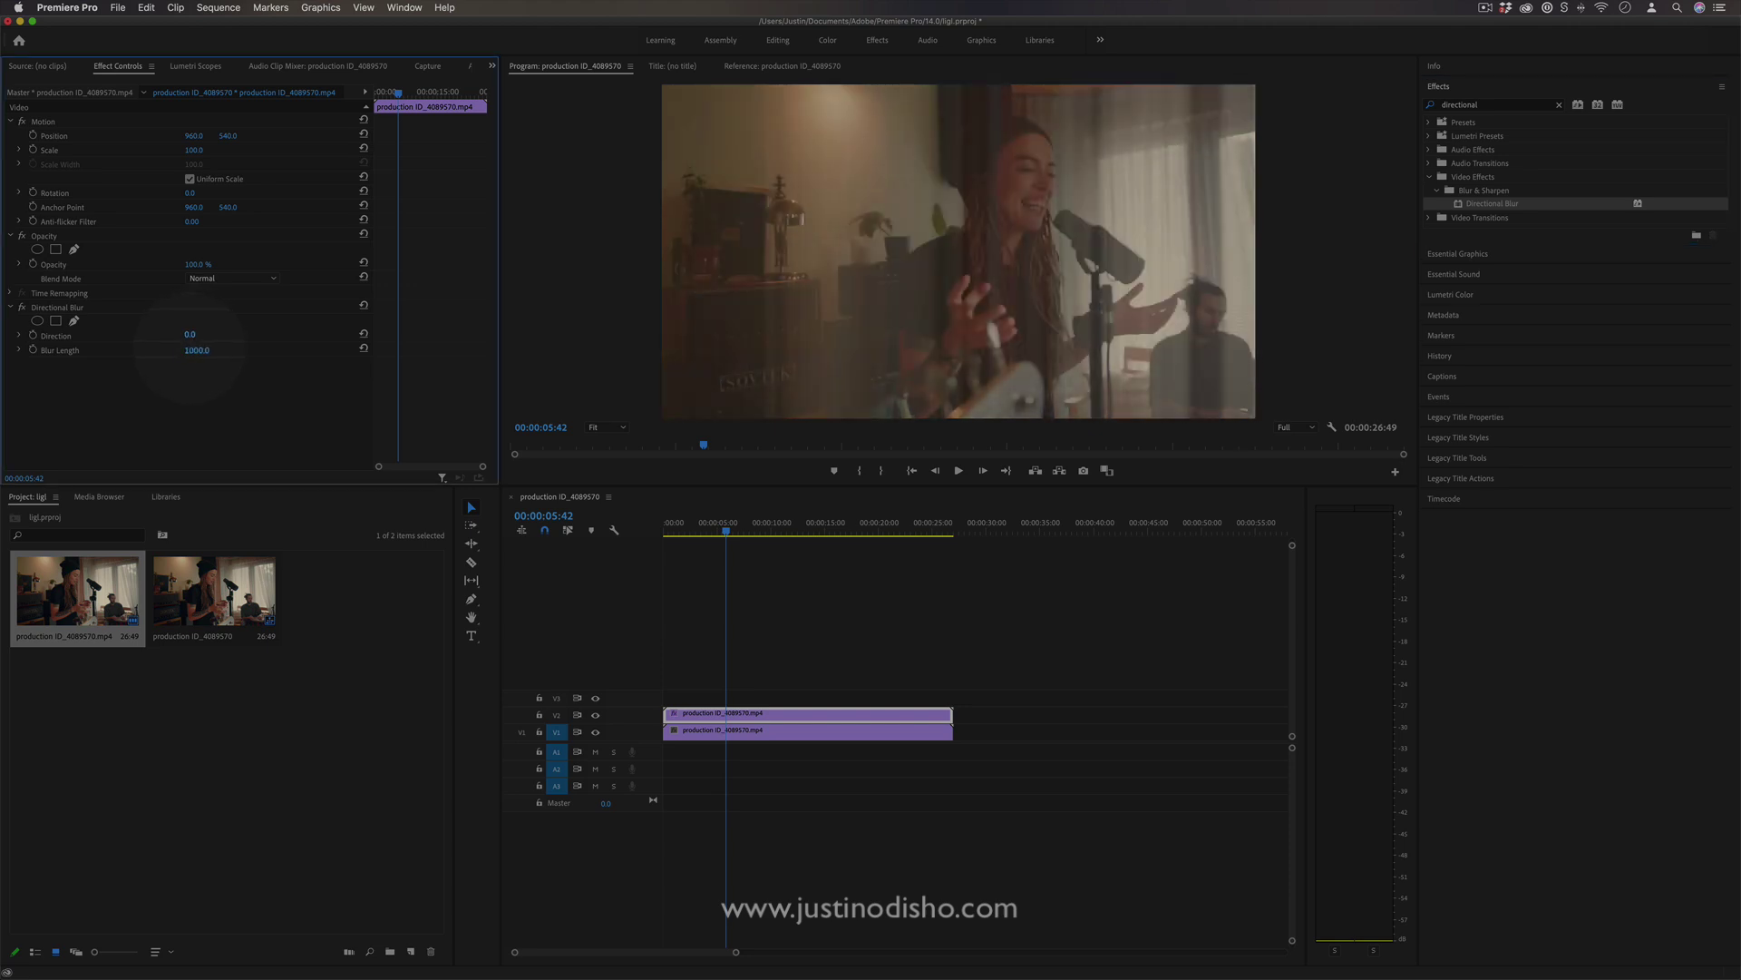
pyautogui.click(172, 355)
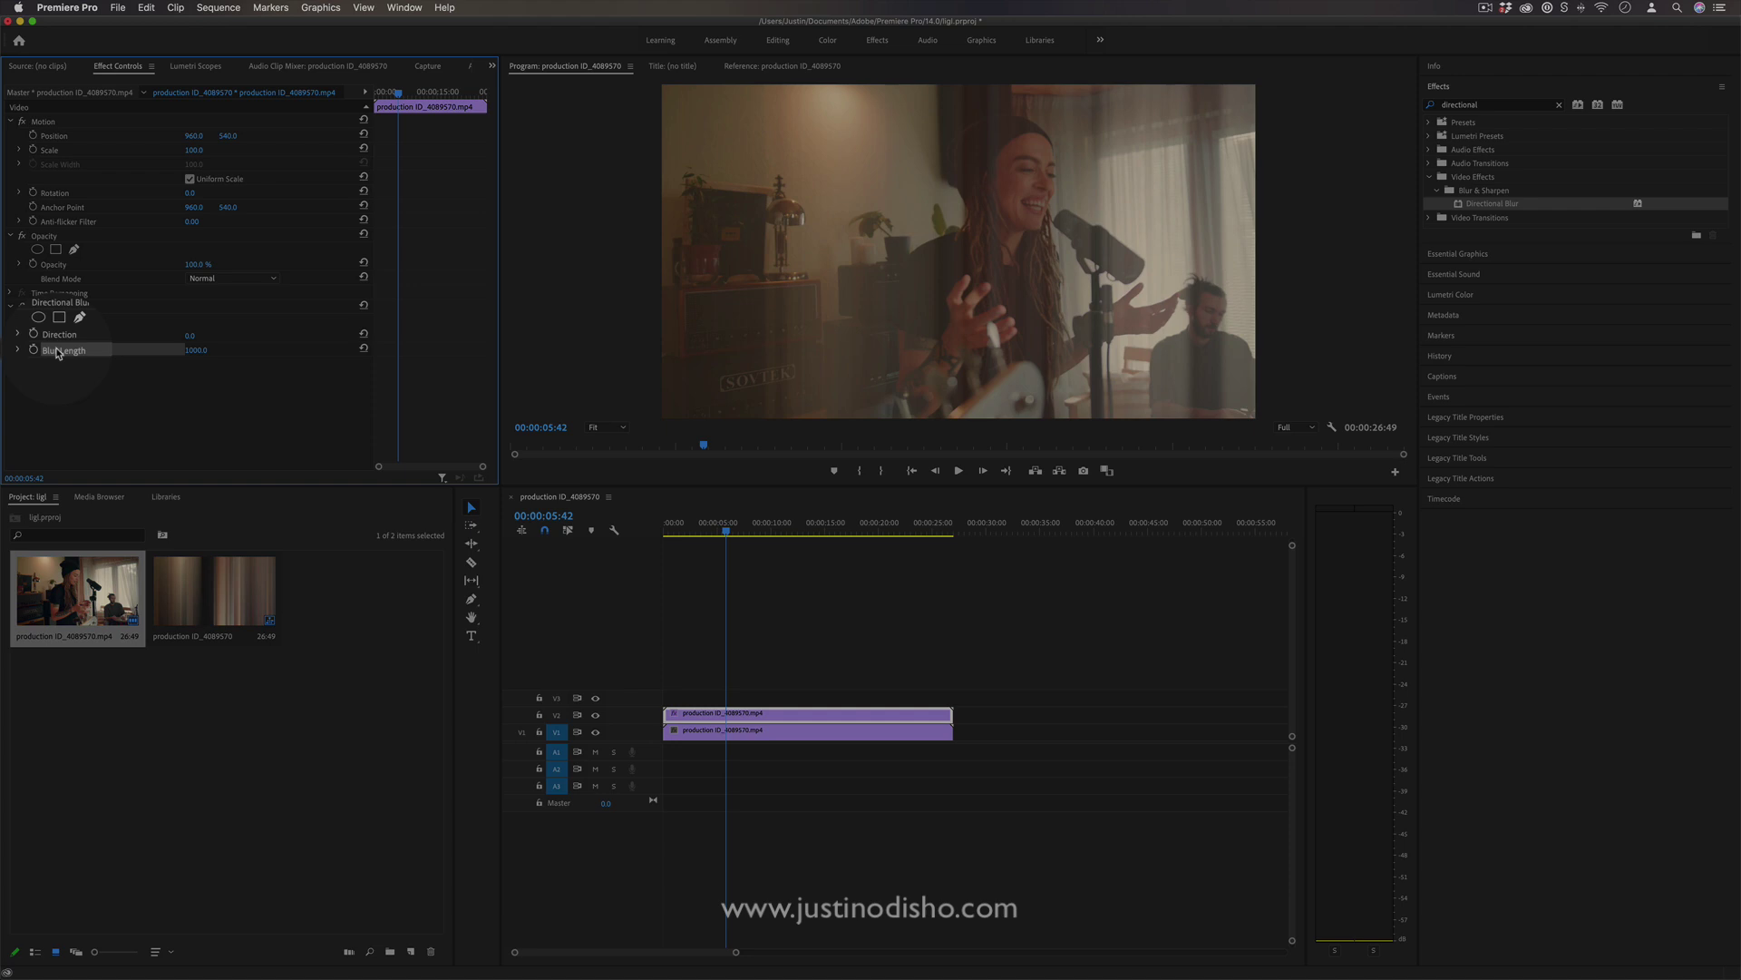
pyautogui.moveTo(197, 350); pyautogui.dragTo(282, 350)
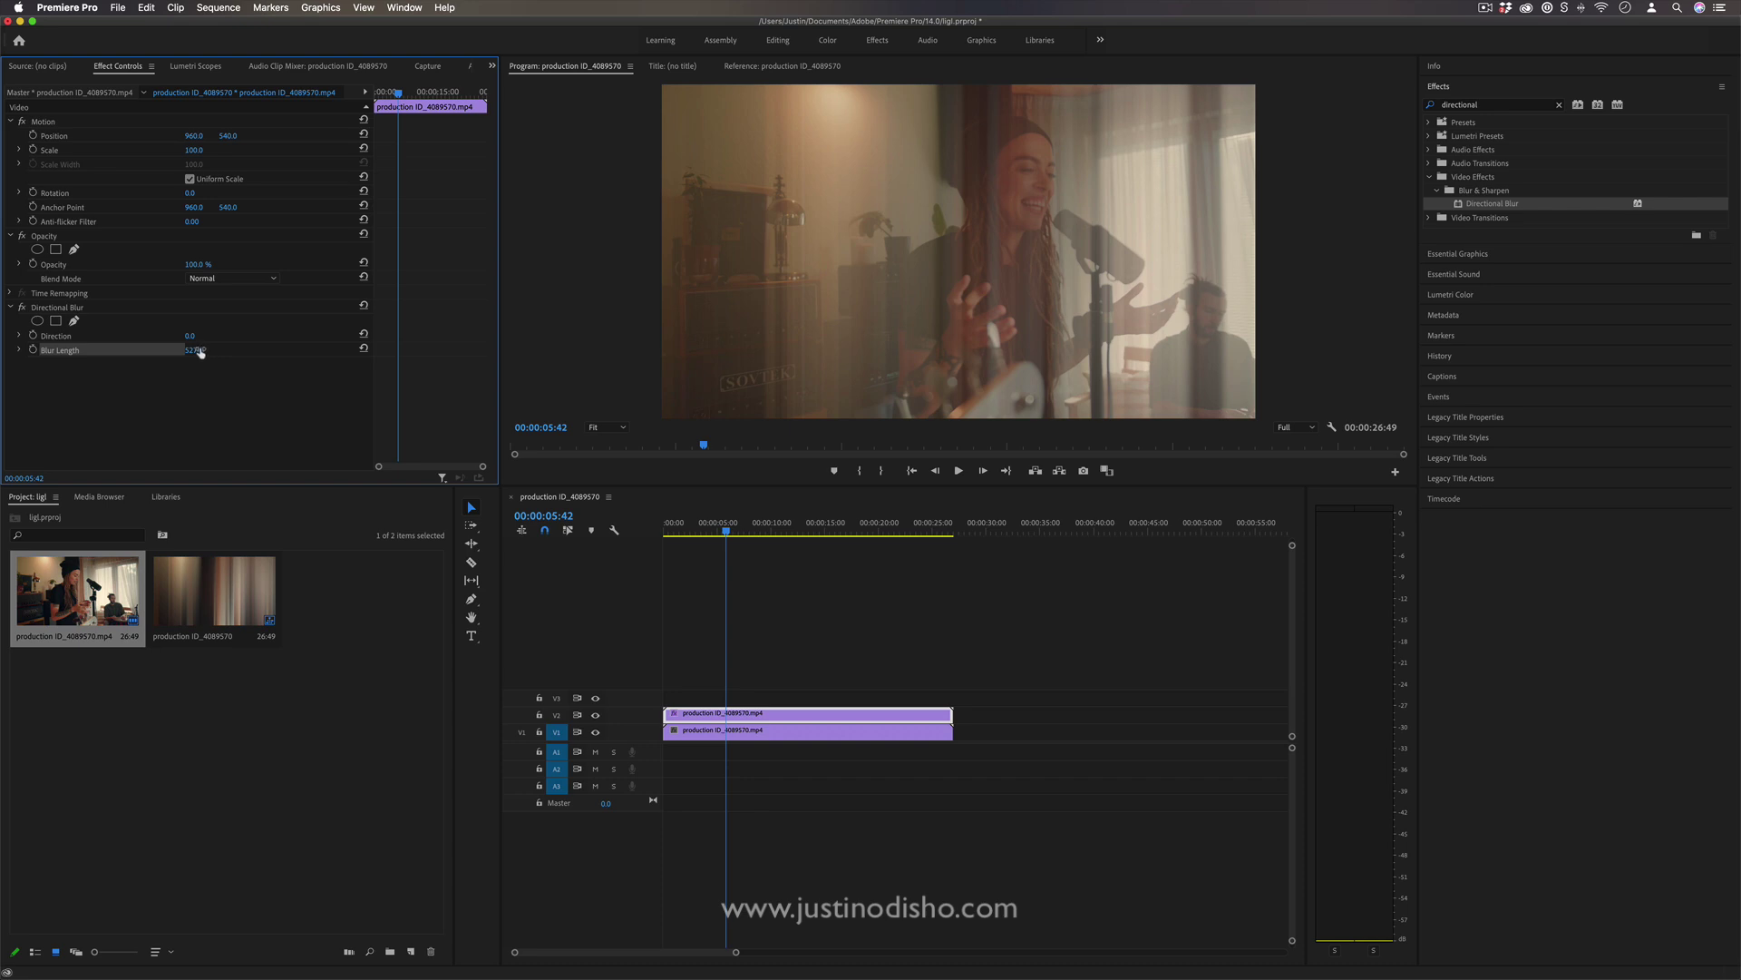
pyautogui.moveTo(200, 353); pyautogui.dragTo(43, 353)
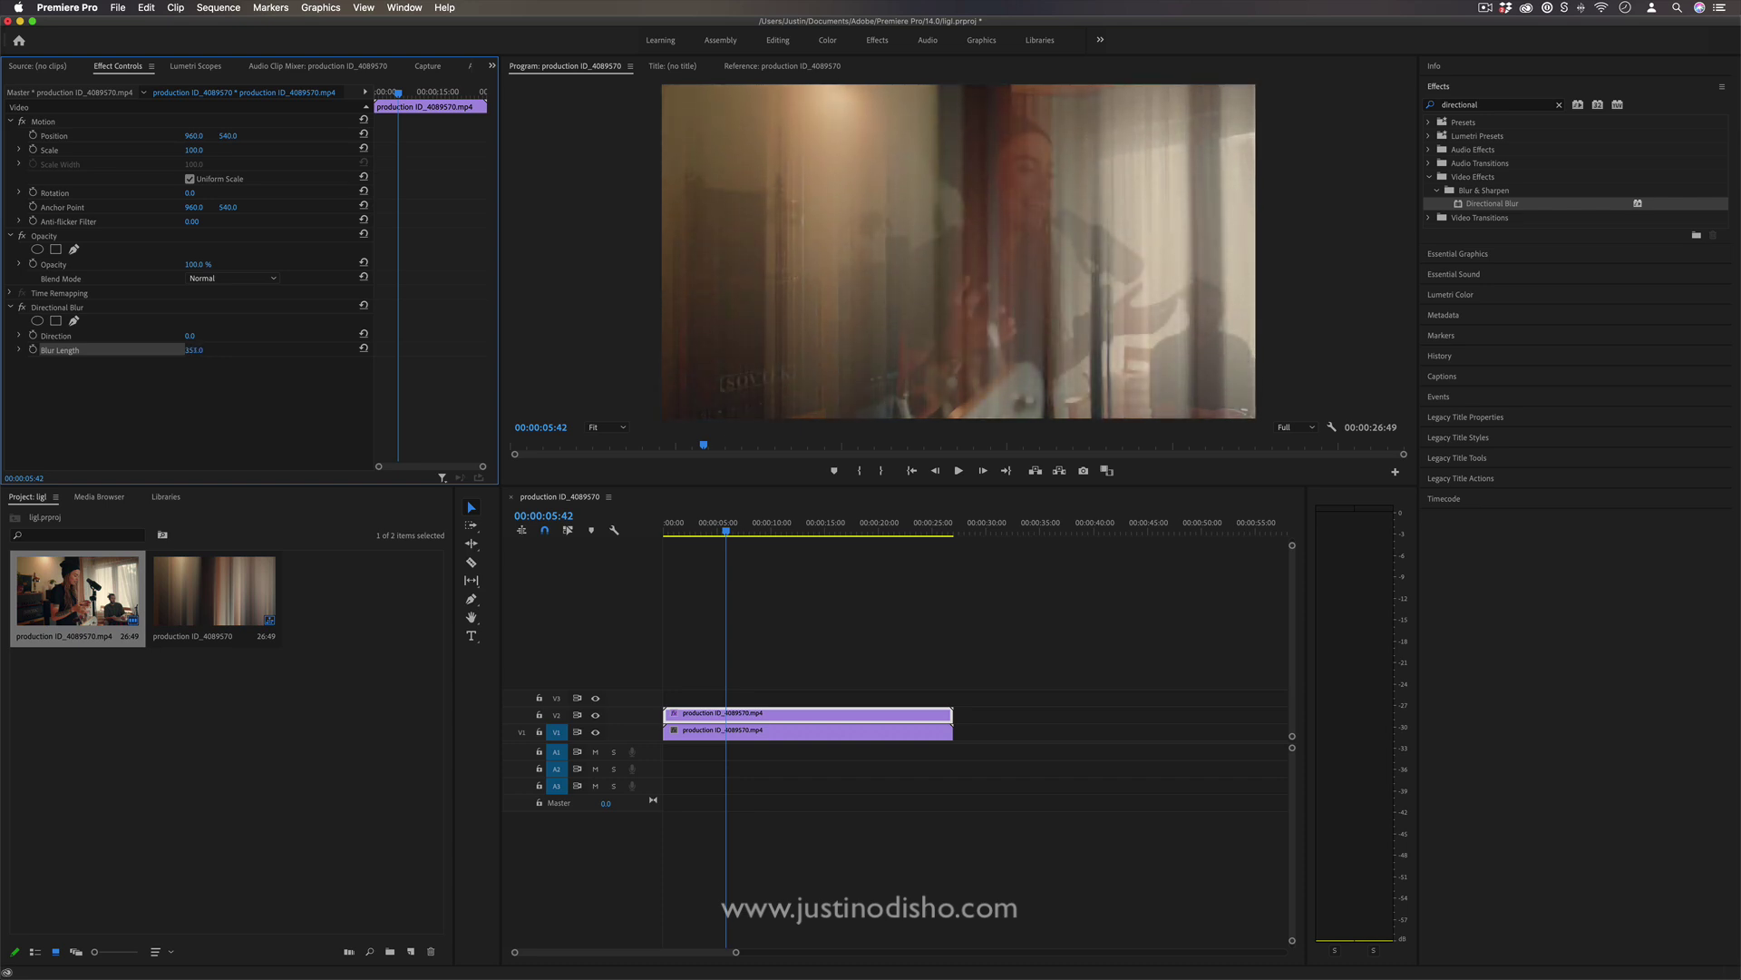
pyautogui.moveTo(889, 347); pyautogui.dragTo(890, 348)
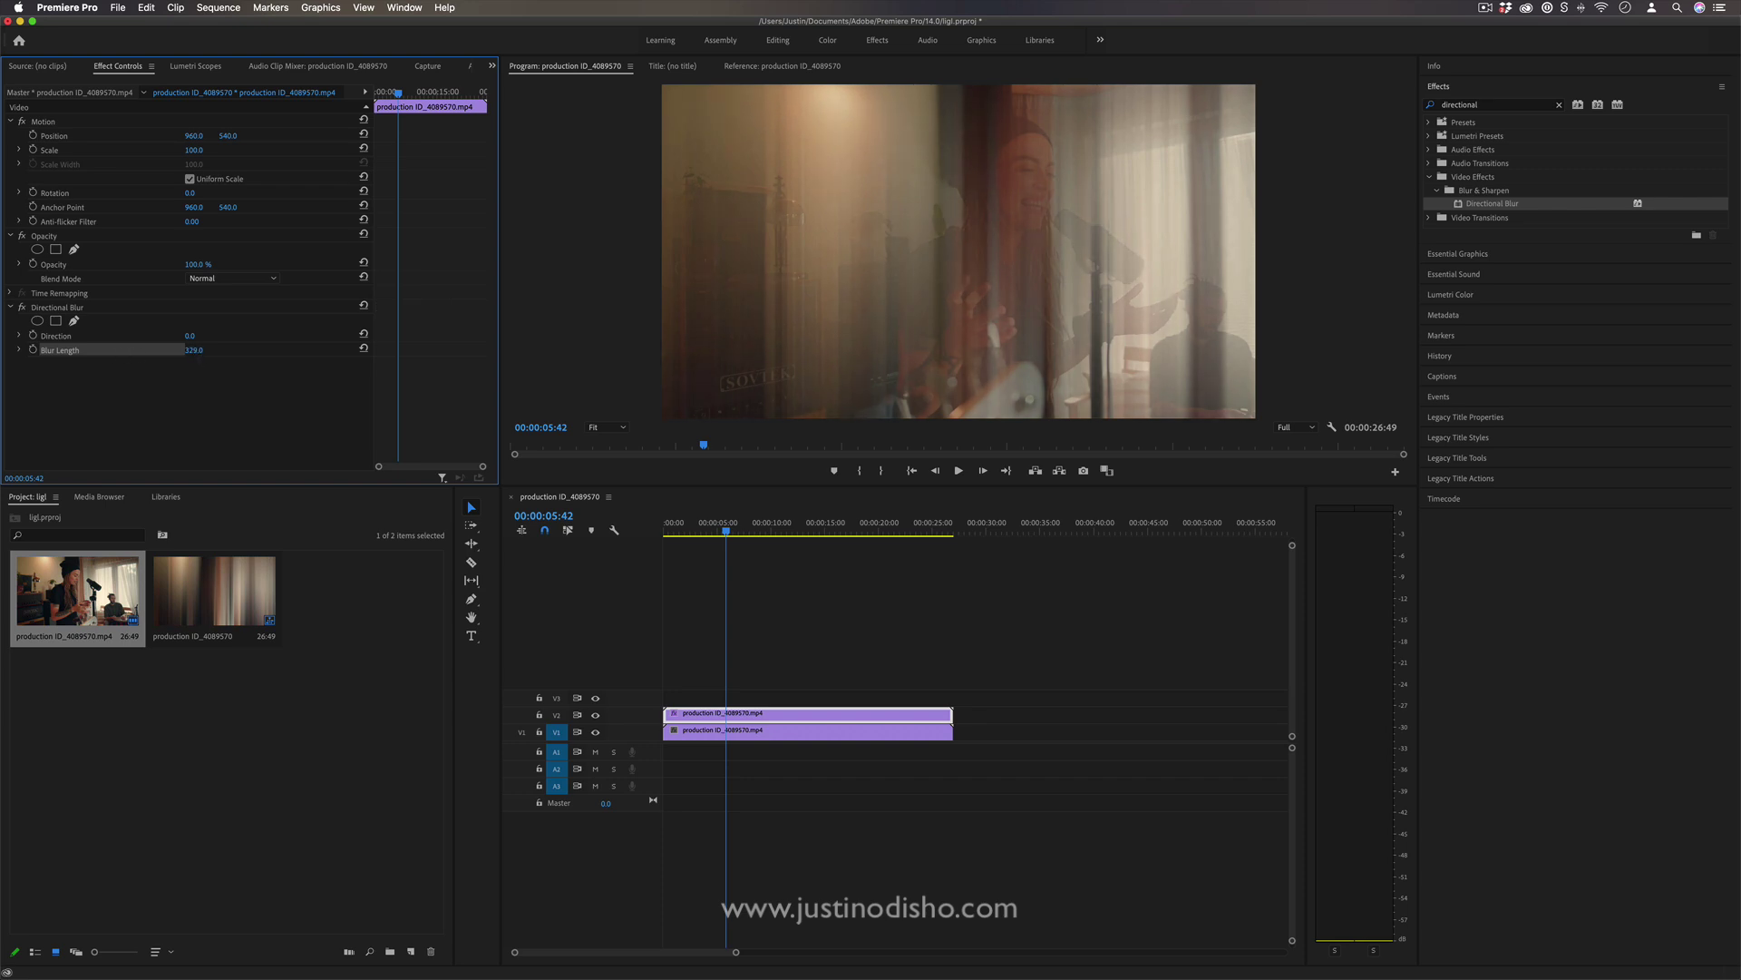
pyautogui.moveTo(195, 350); pyautogui.dragTo(613, 350)
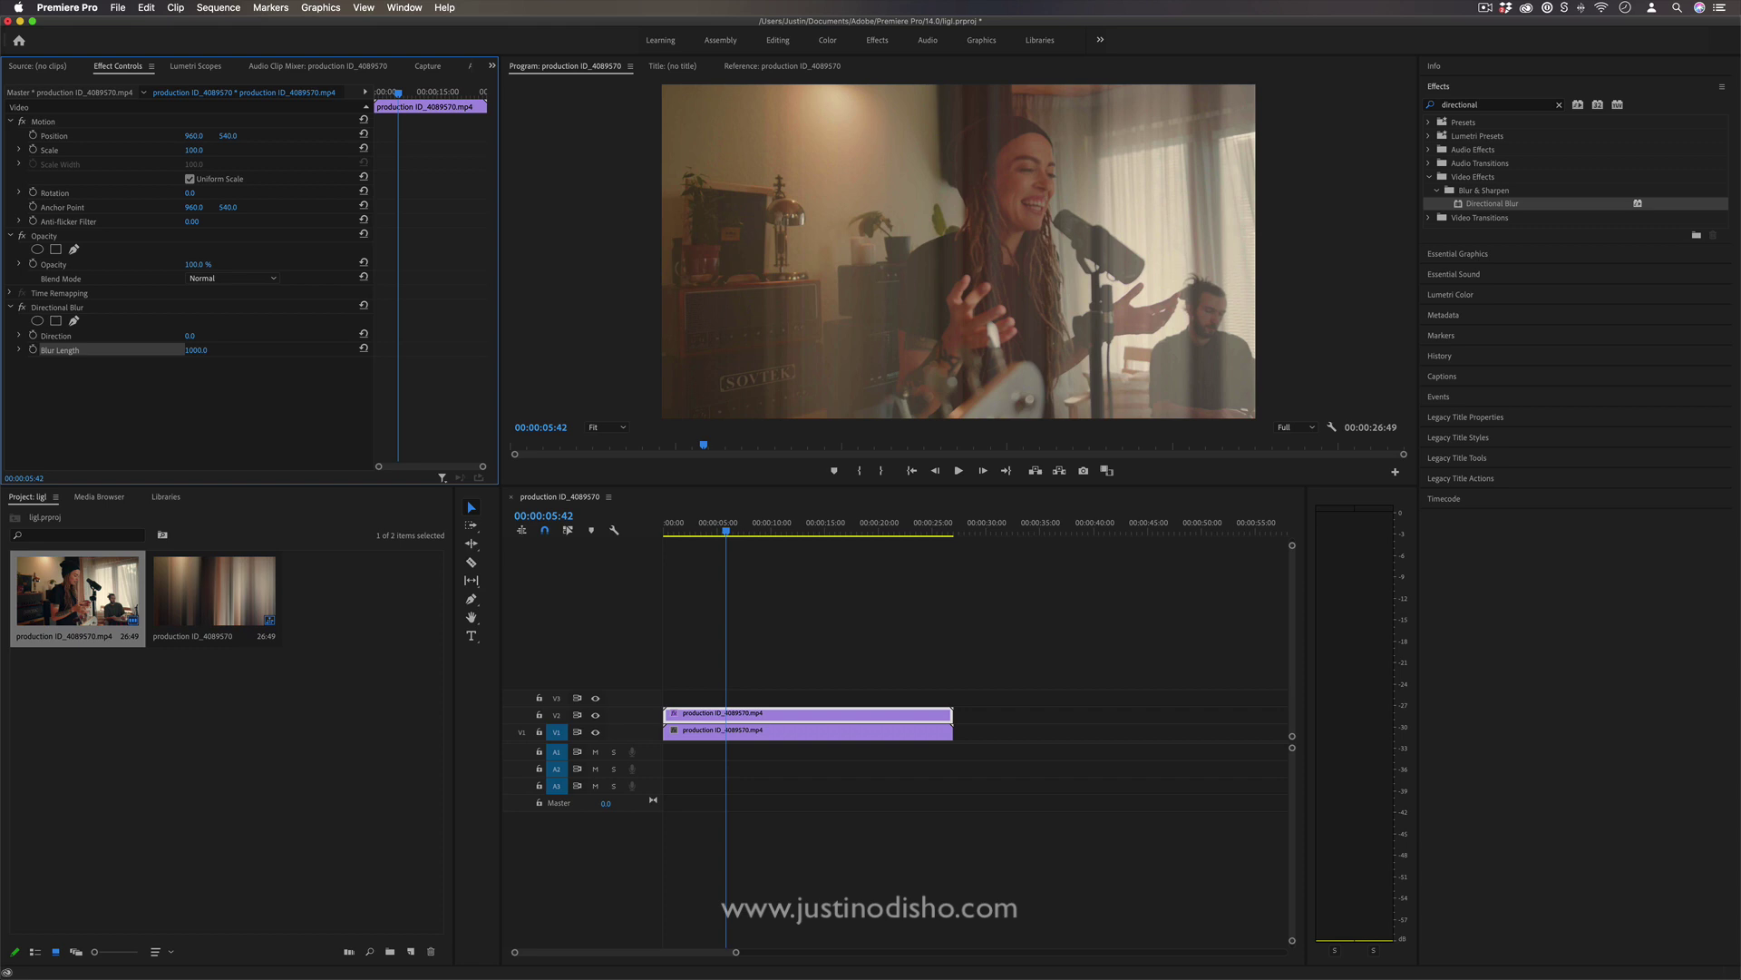
# Set the Directional Blur's direction to 90° with a Blur Length of 1000
pyautogui.moveTo(194, 351); pyautogui.dragTo(172, 351)
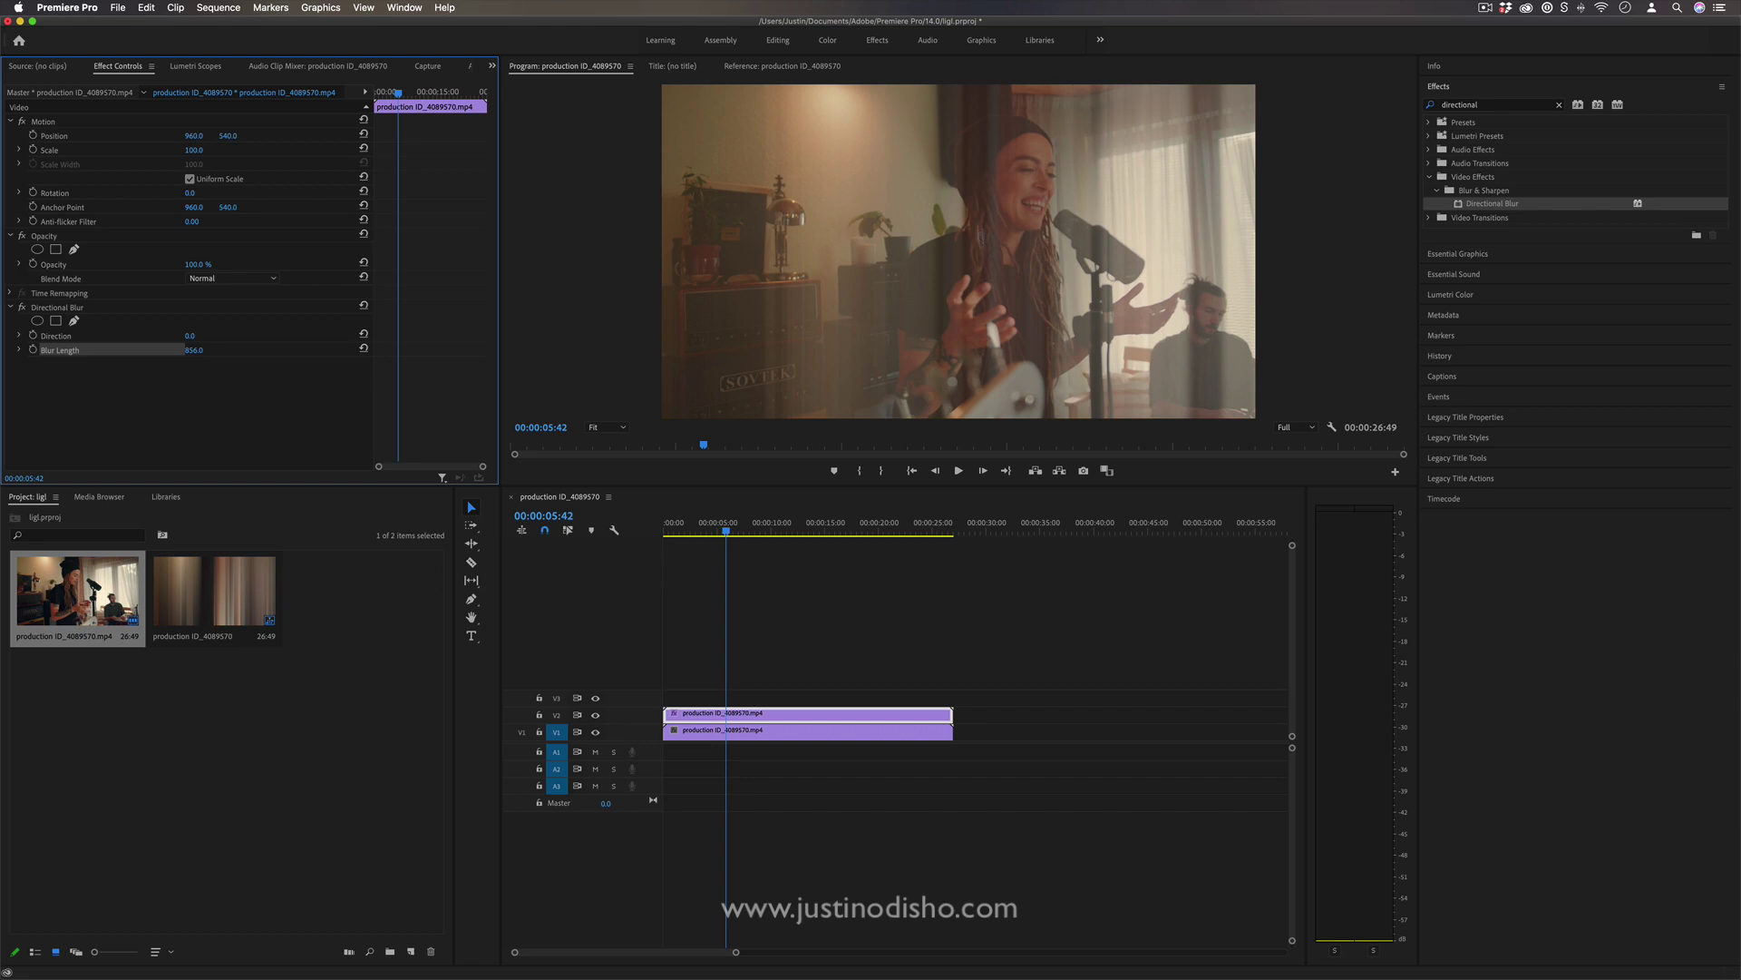
pyautogui.click(69, 338)
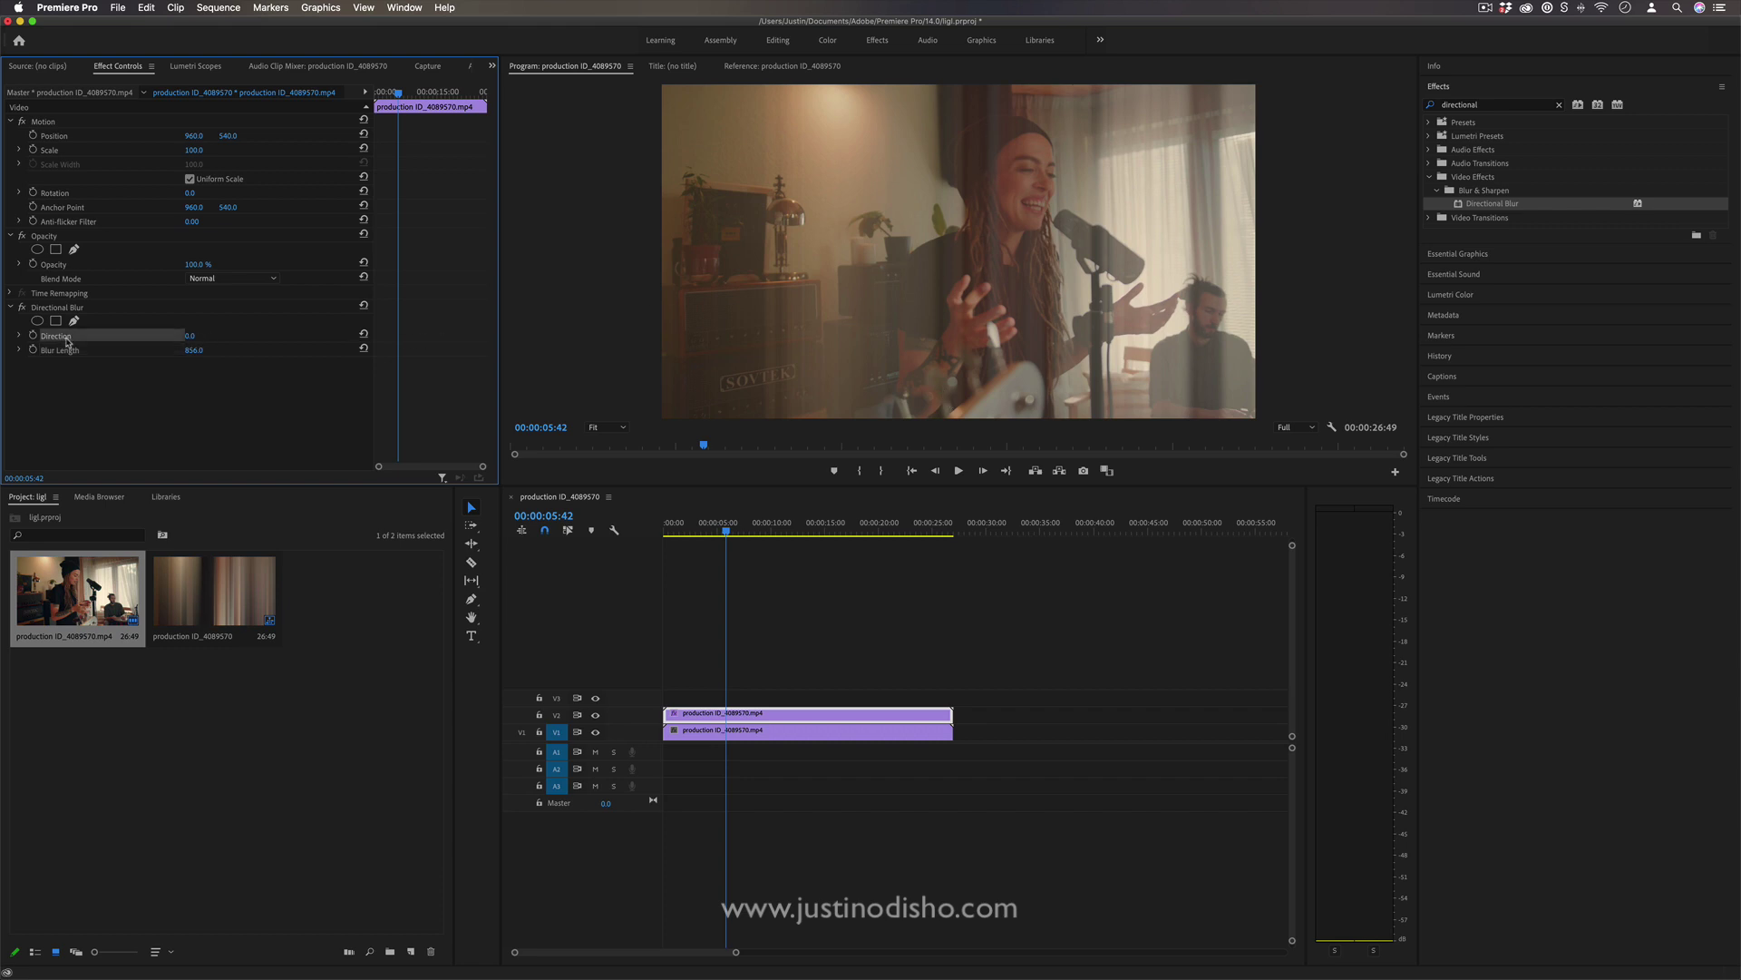
pyautogui.moveTo(193, 336); pyautogui.dragTo(273, 341)
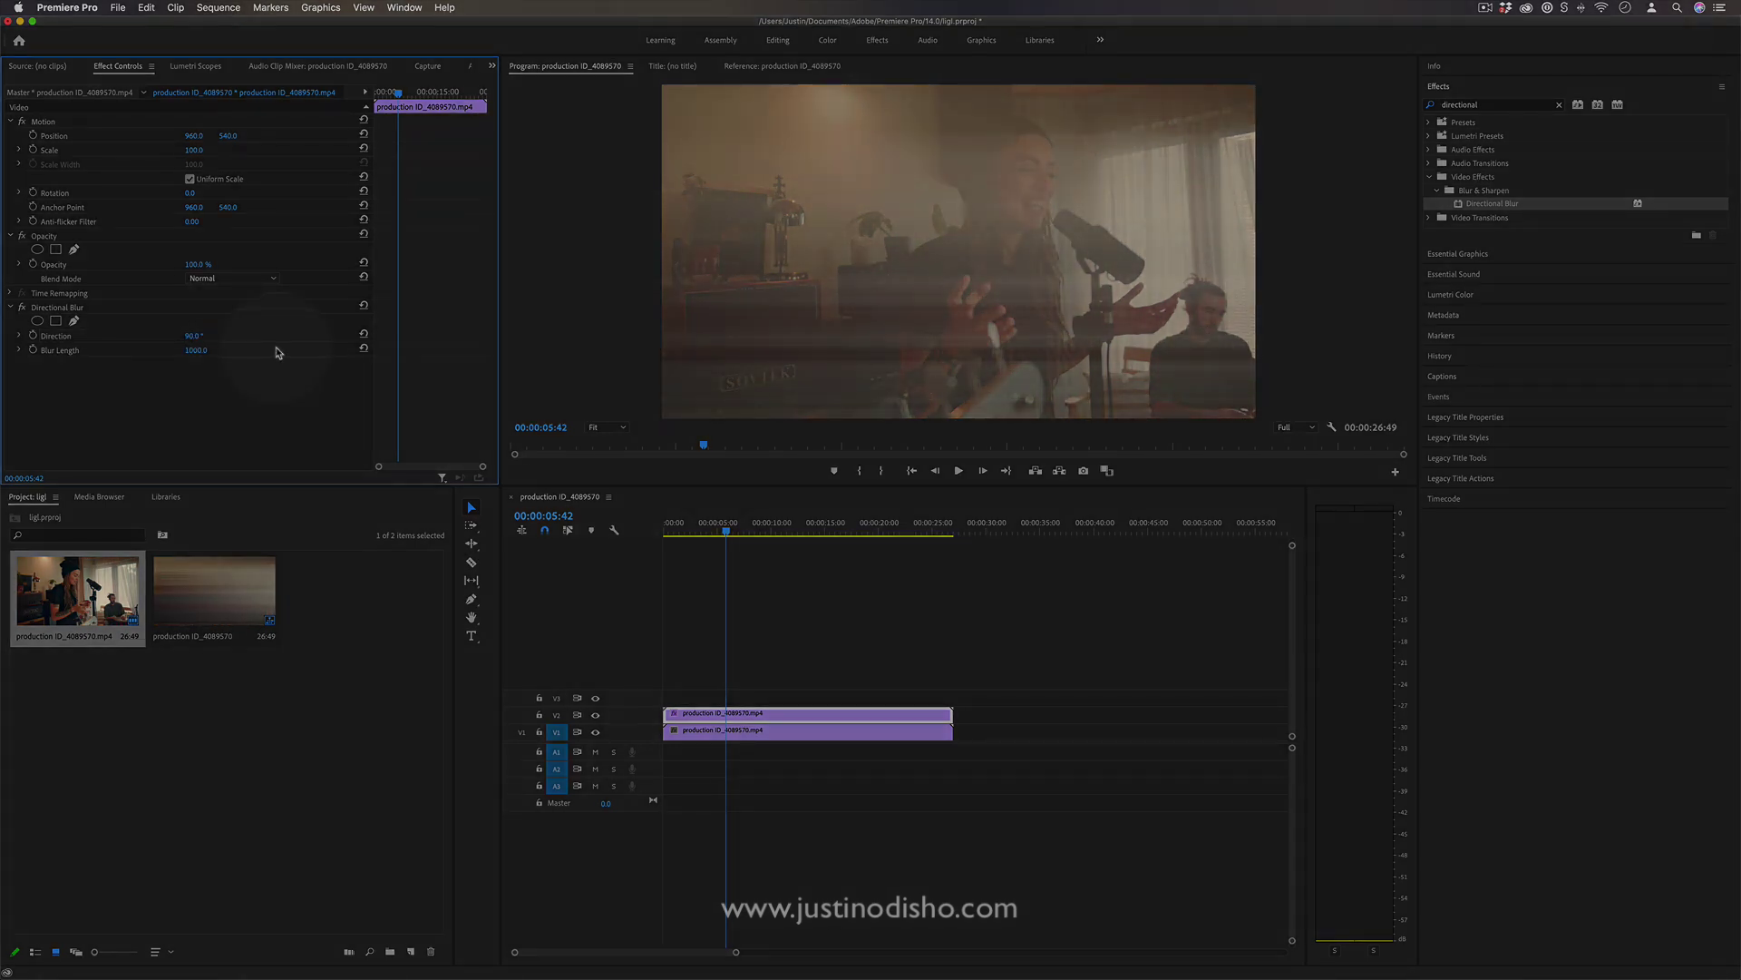
# Compare the Screen and Linear Dodge (Add) blend modes on the upper clip and settle on Screen
pyautogui.click(259, 278)
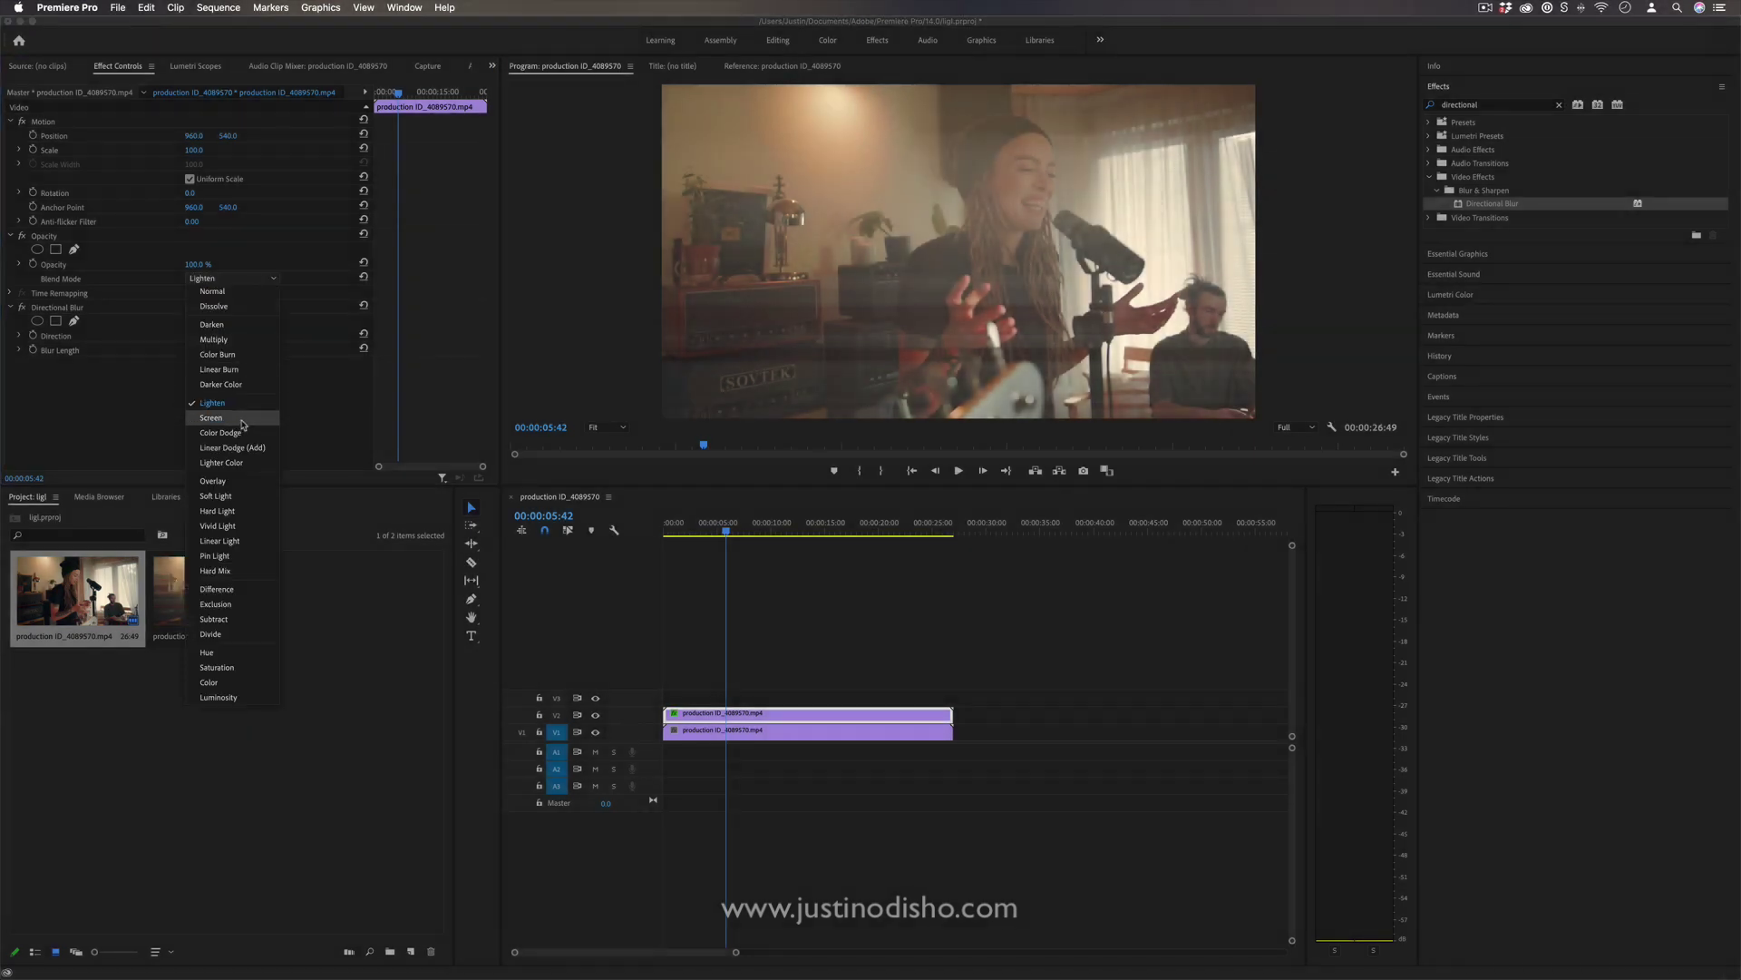
pyautogui.click(249, 420)
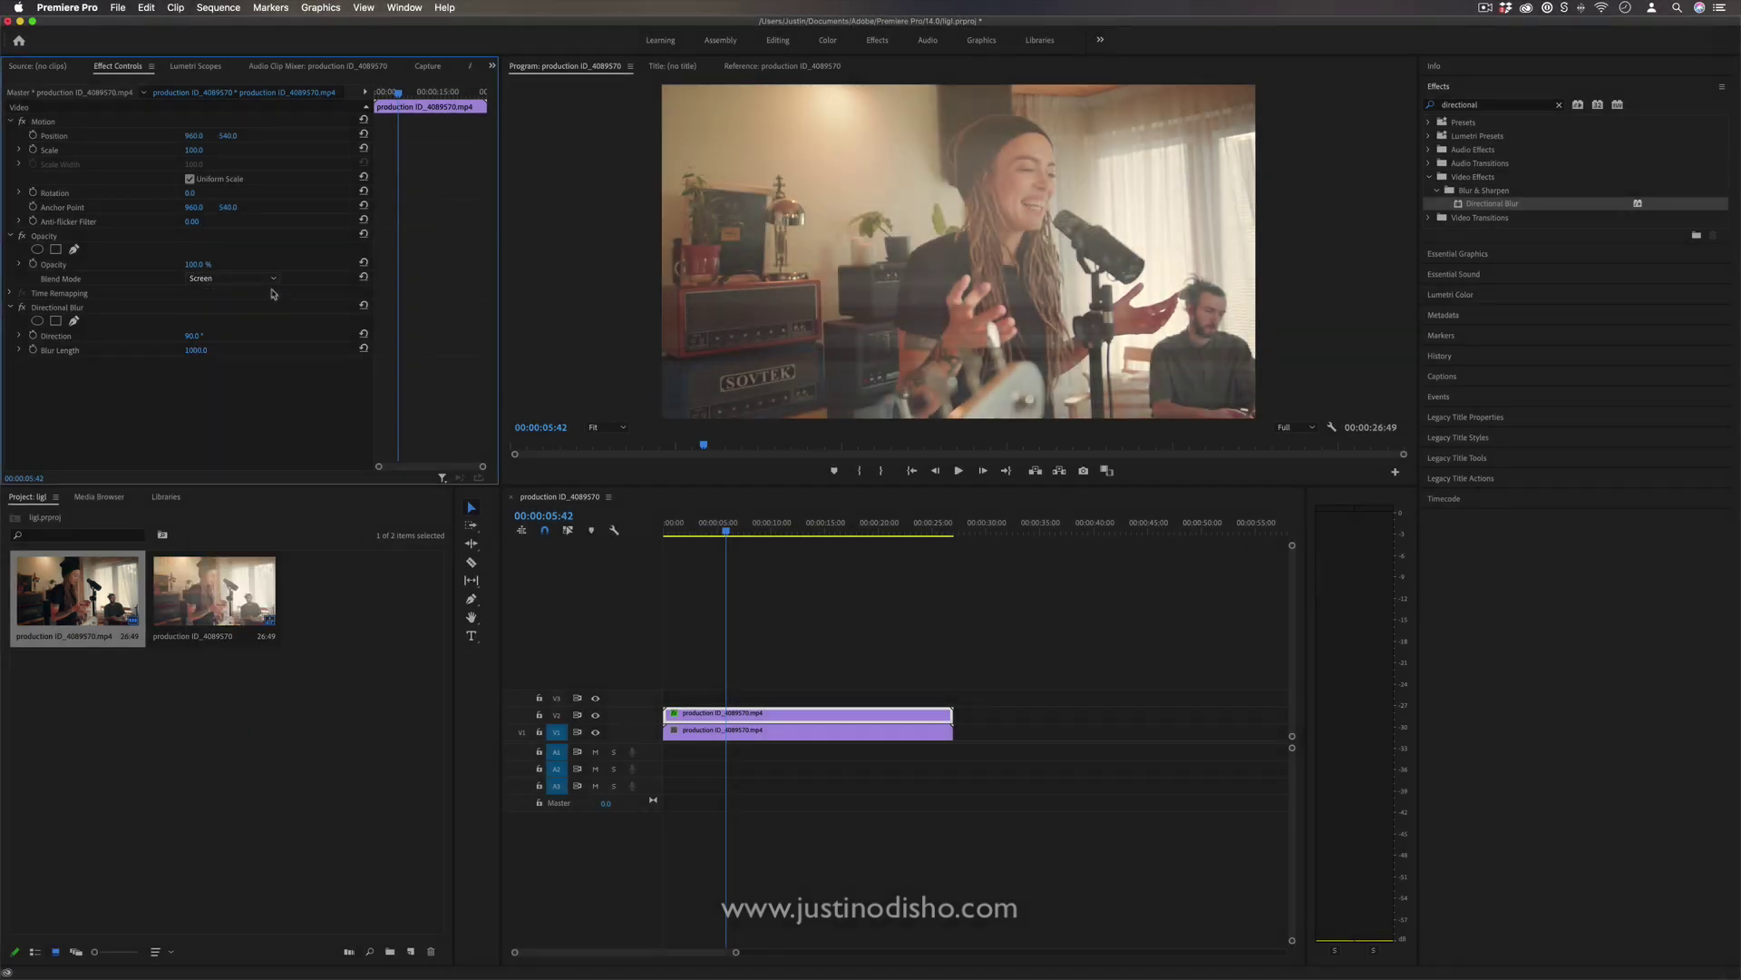
pyautogui.click(254, 279)
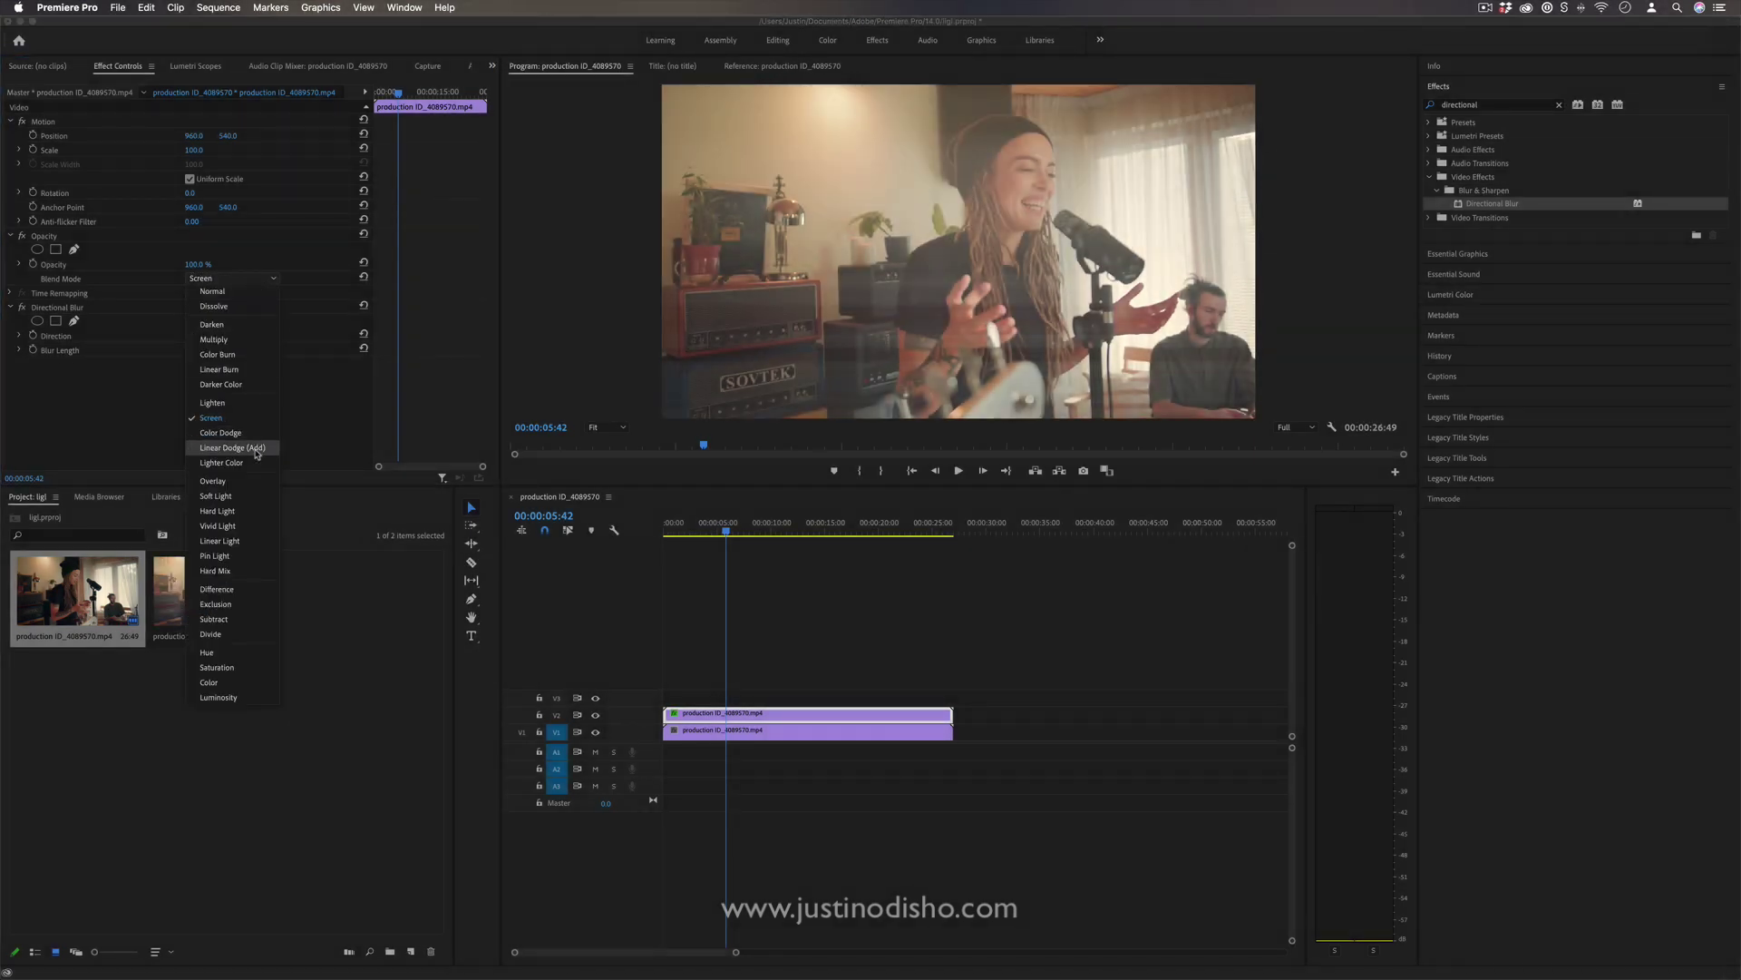
pyautogui.click(256, 446)
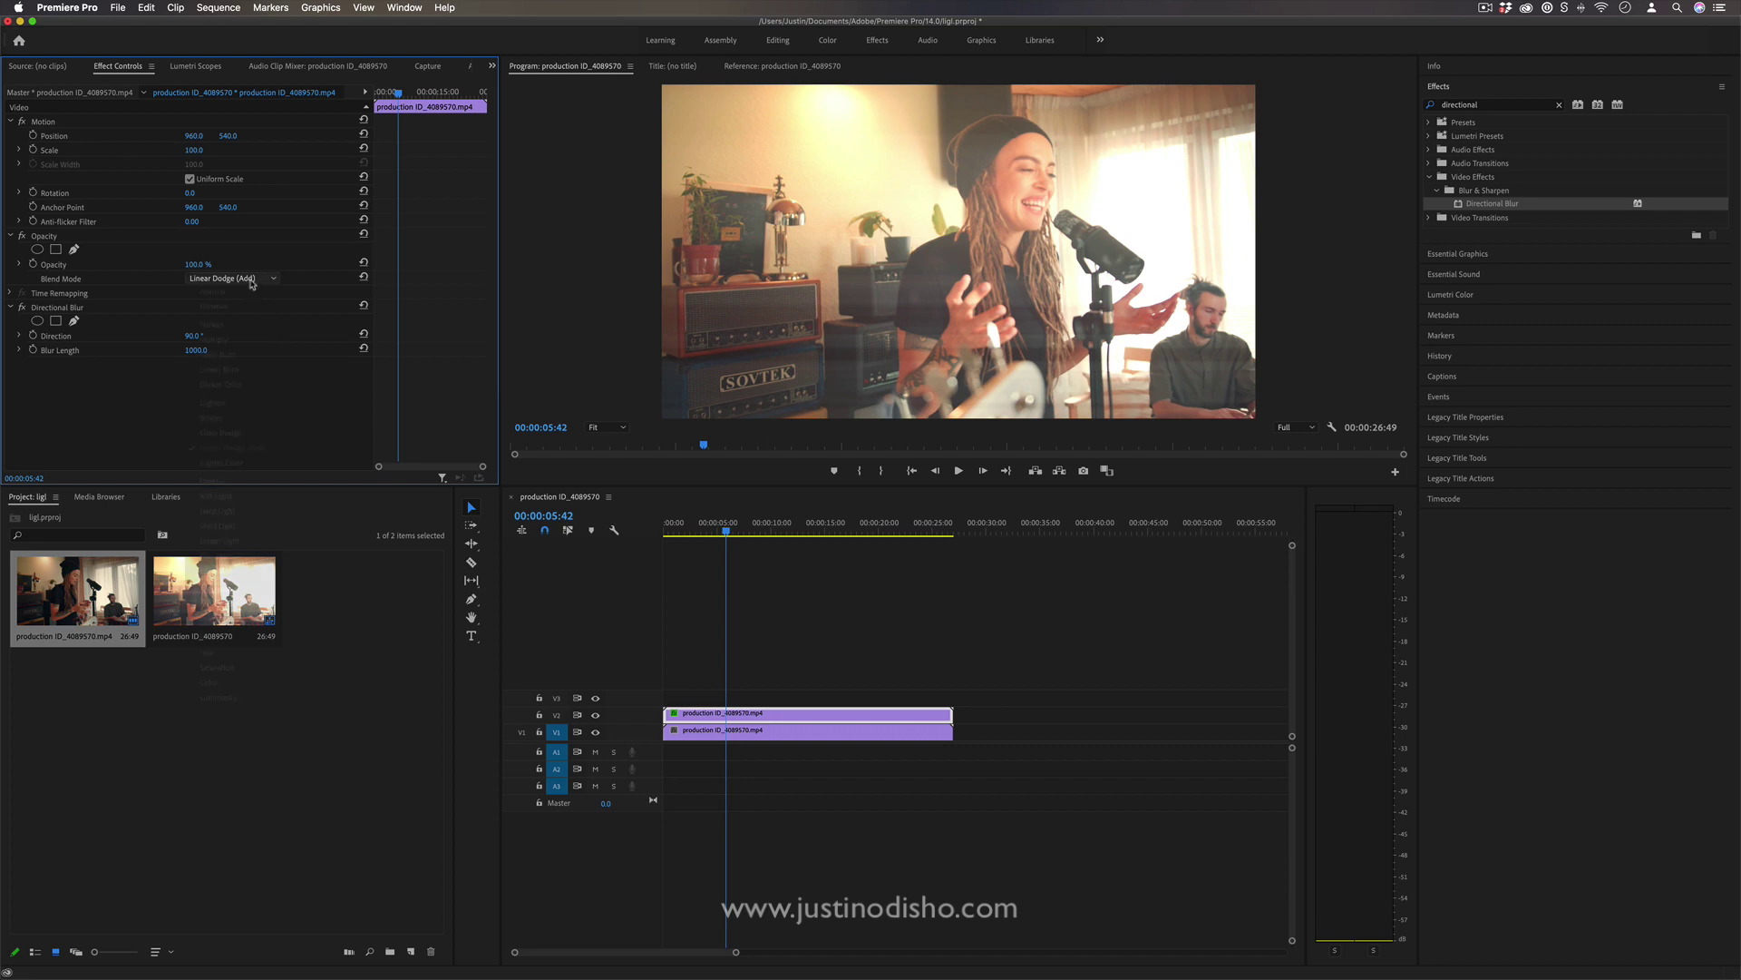
pyautogui.click(259, 280)
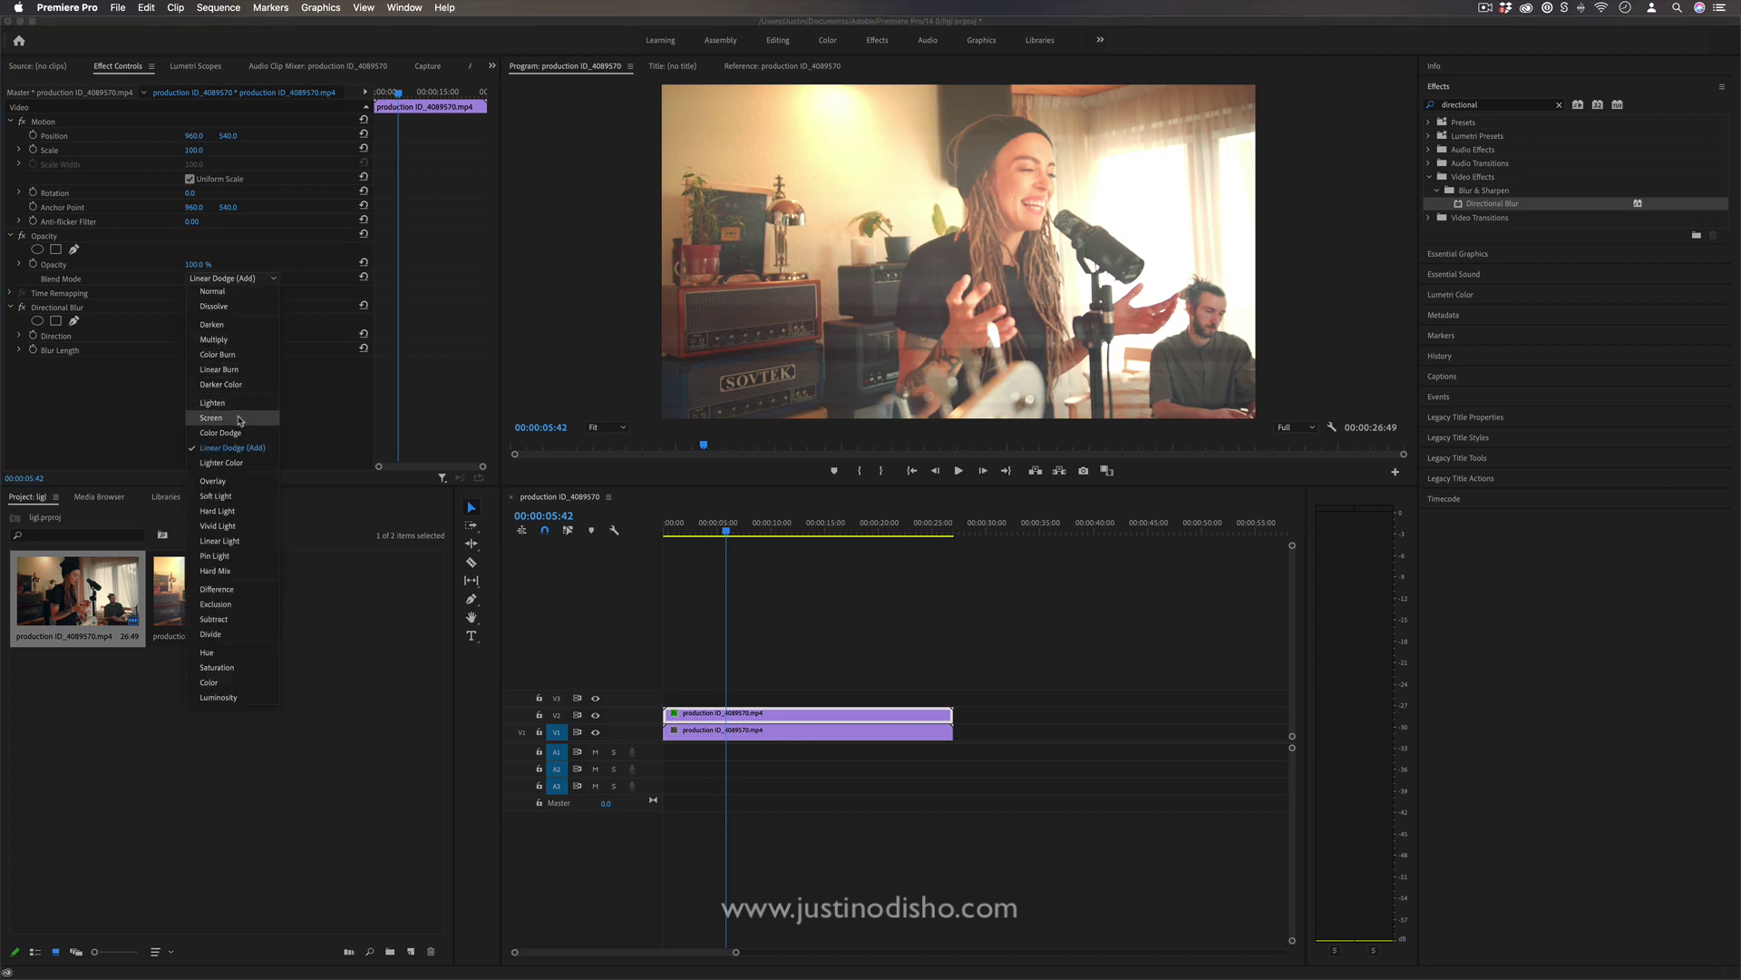
pyautogui.click(241, 419)
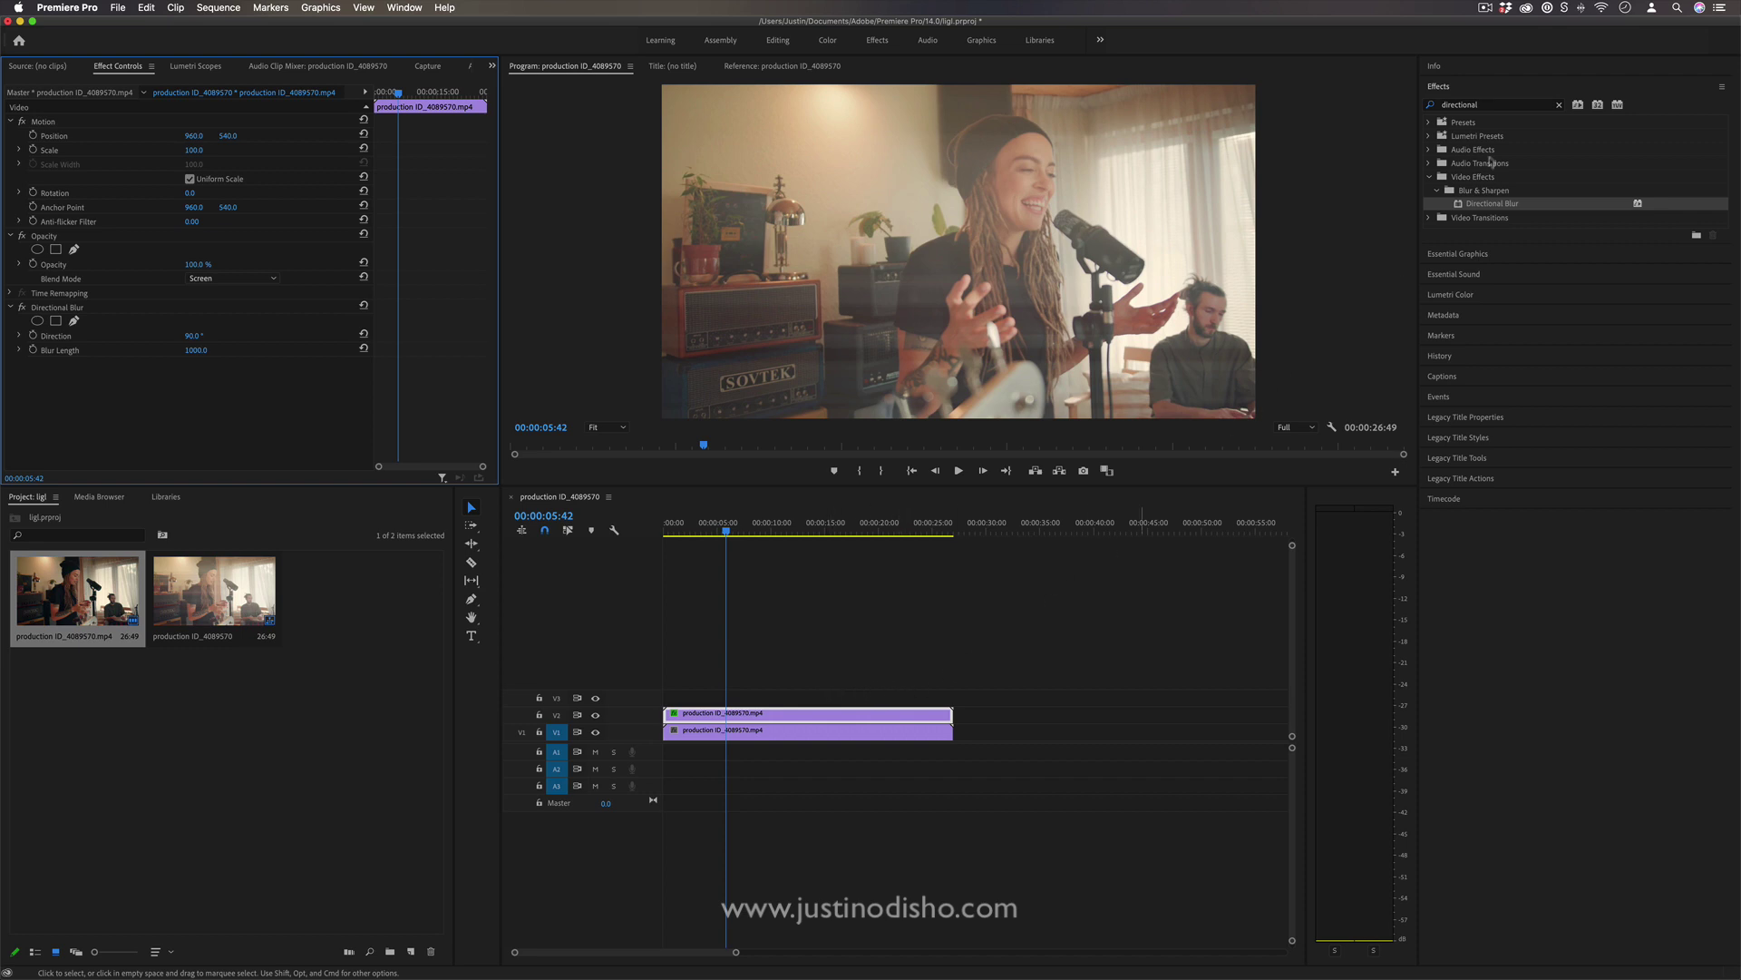
# Apply the Tint effect to the upper clip on V2 and map its white to pure red
pyautogui.click(1505, 107)
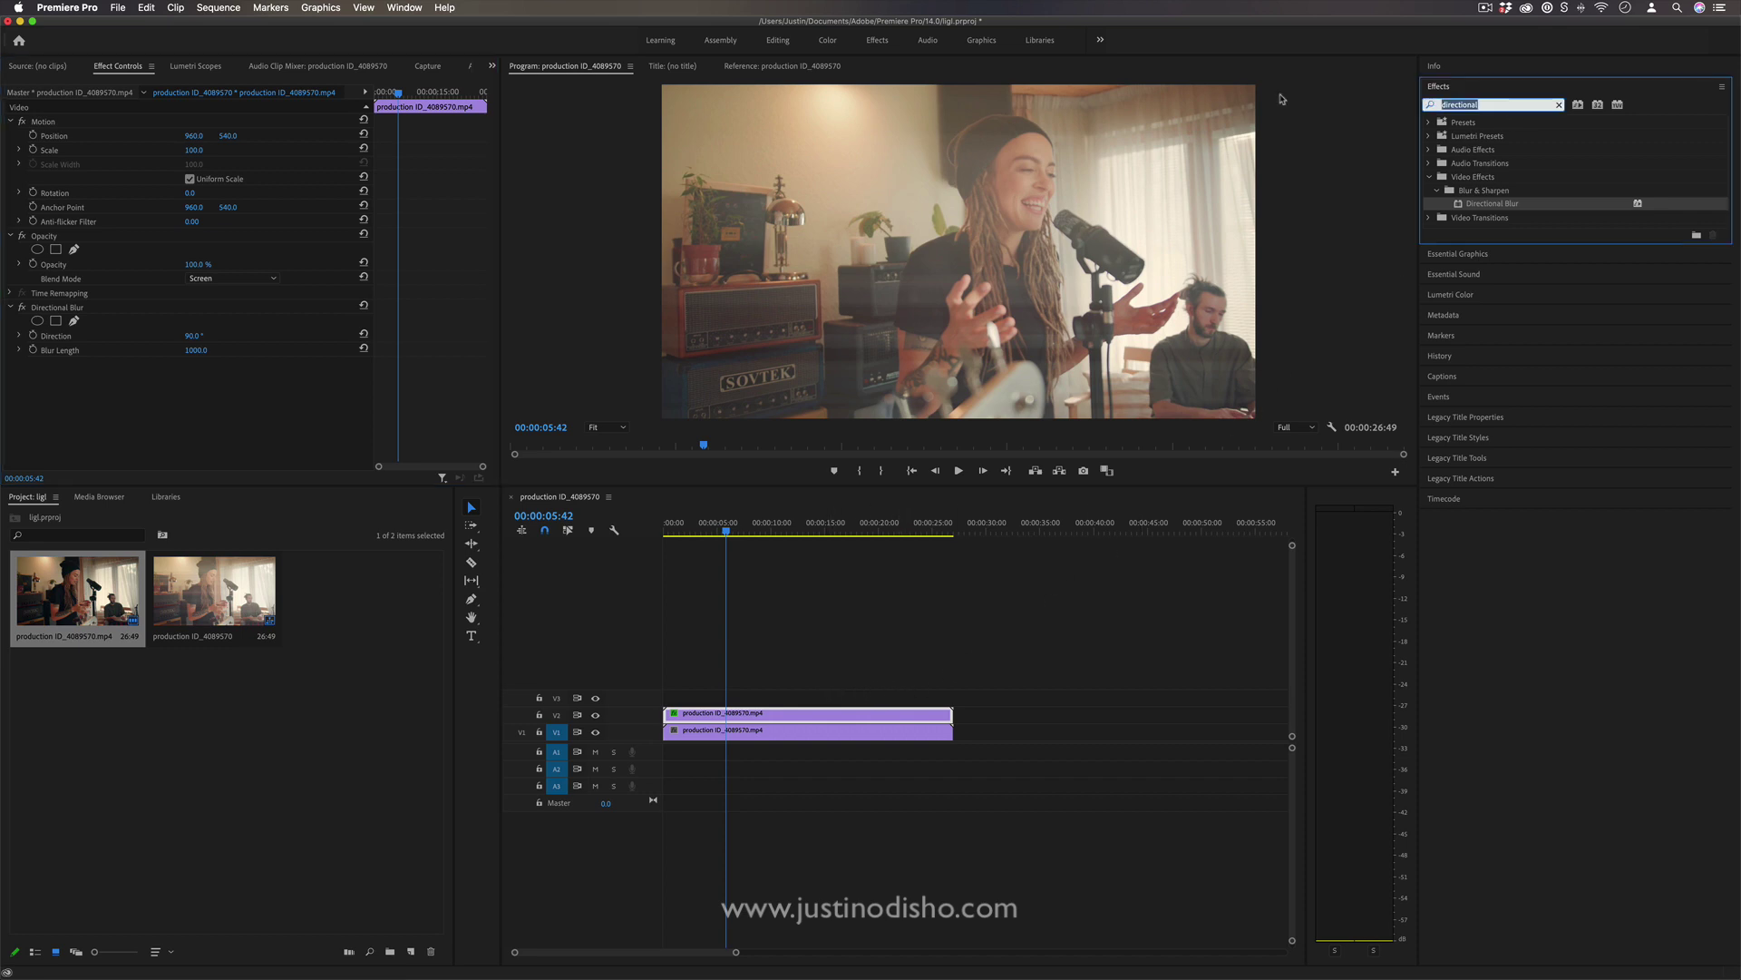
pyautogui.write('tint')
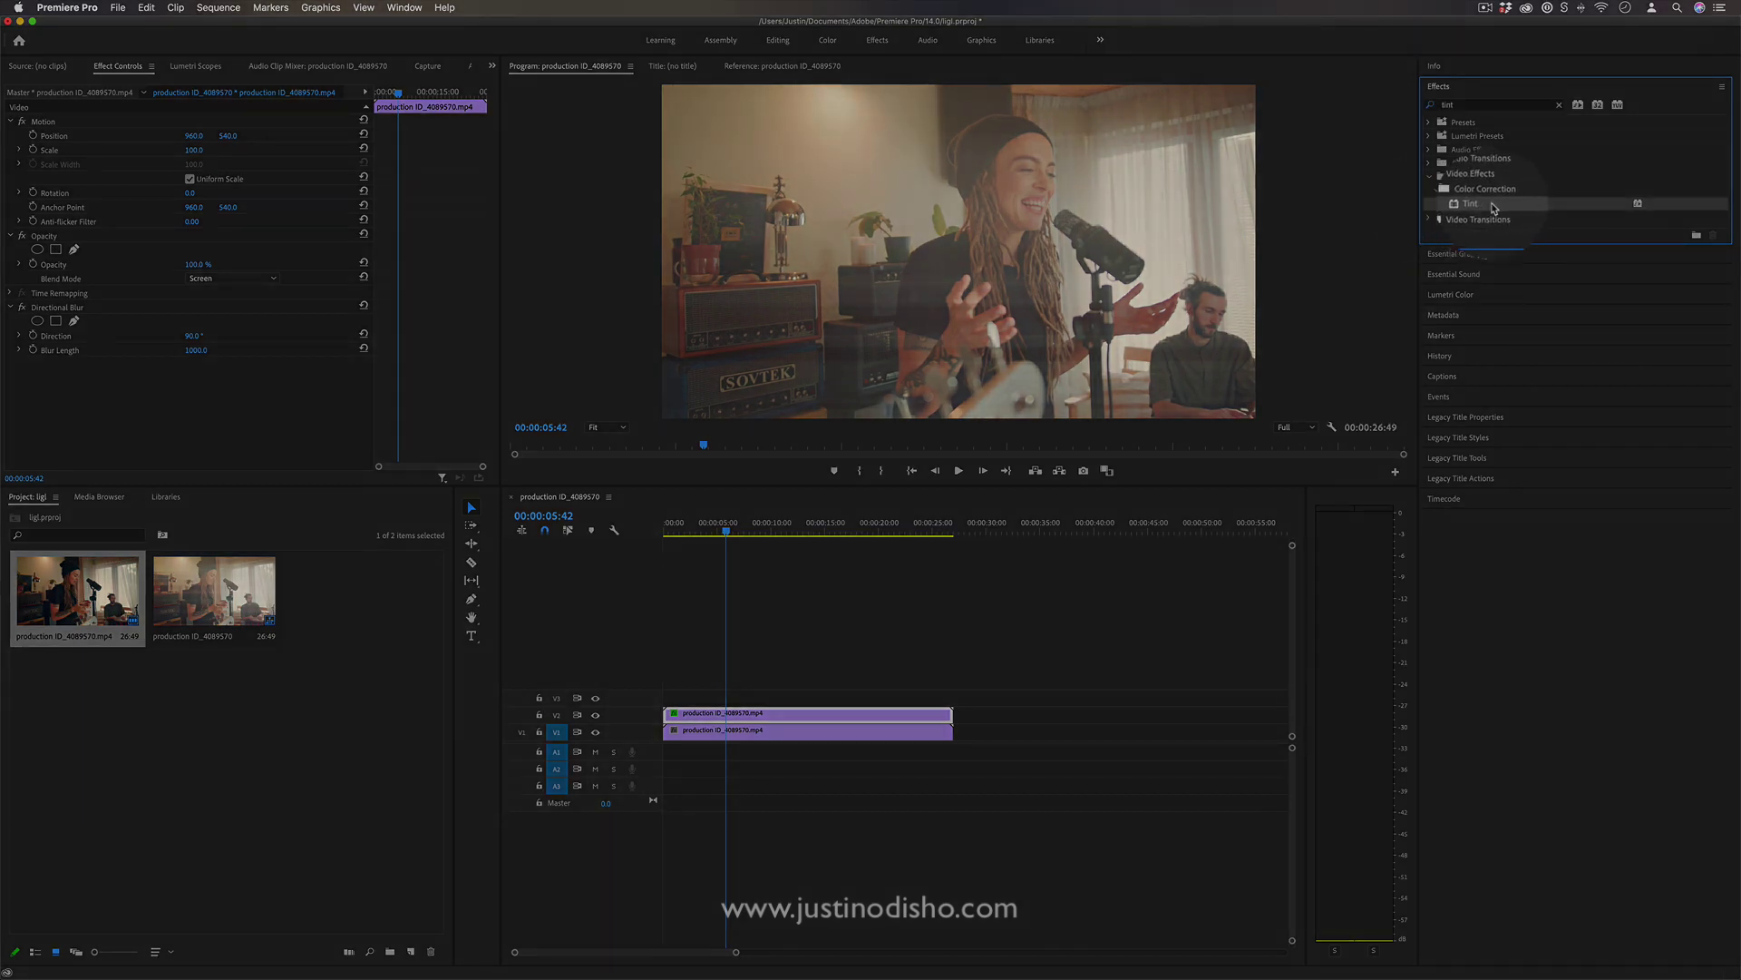
pyautogui.moveTo(1473, 203); pyautogui.dragTo(749, 714)
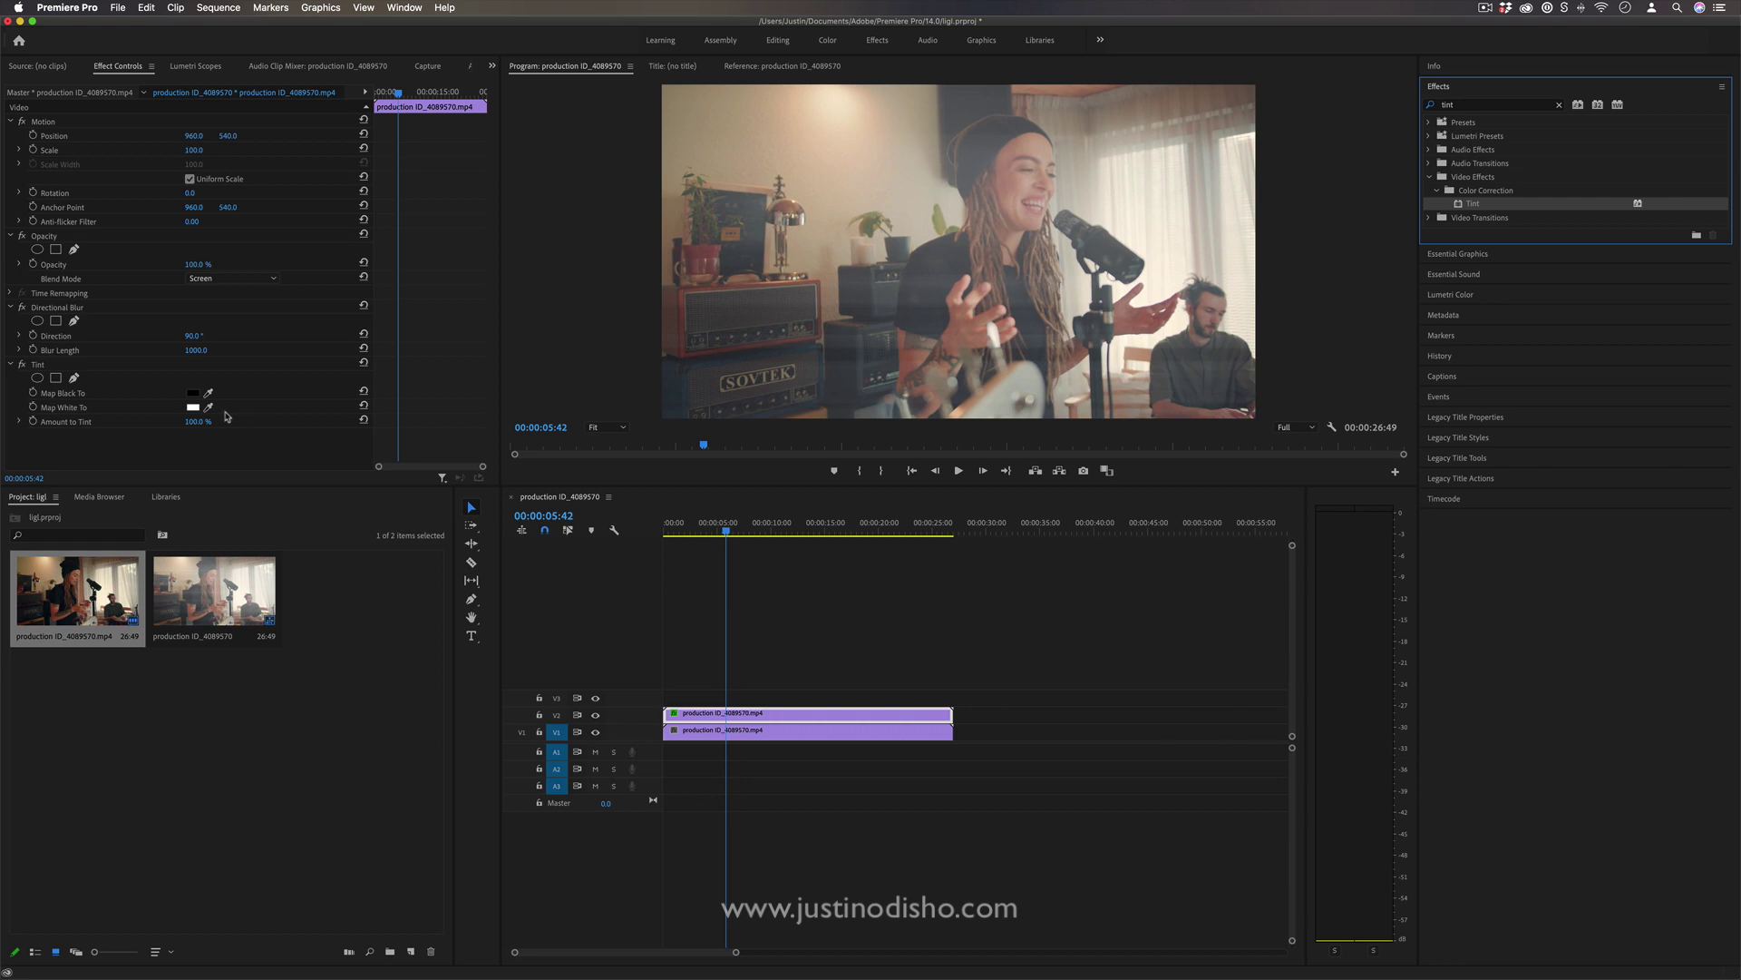
pyautogui.click(192, 407)
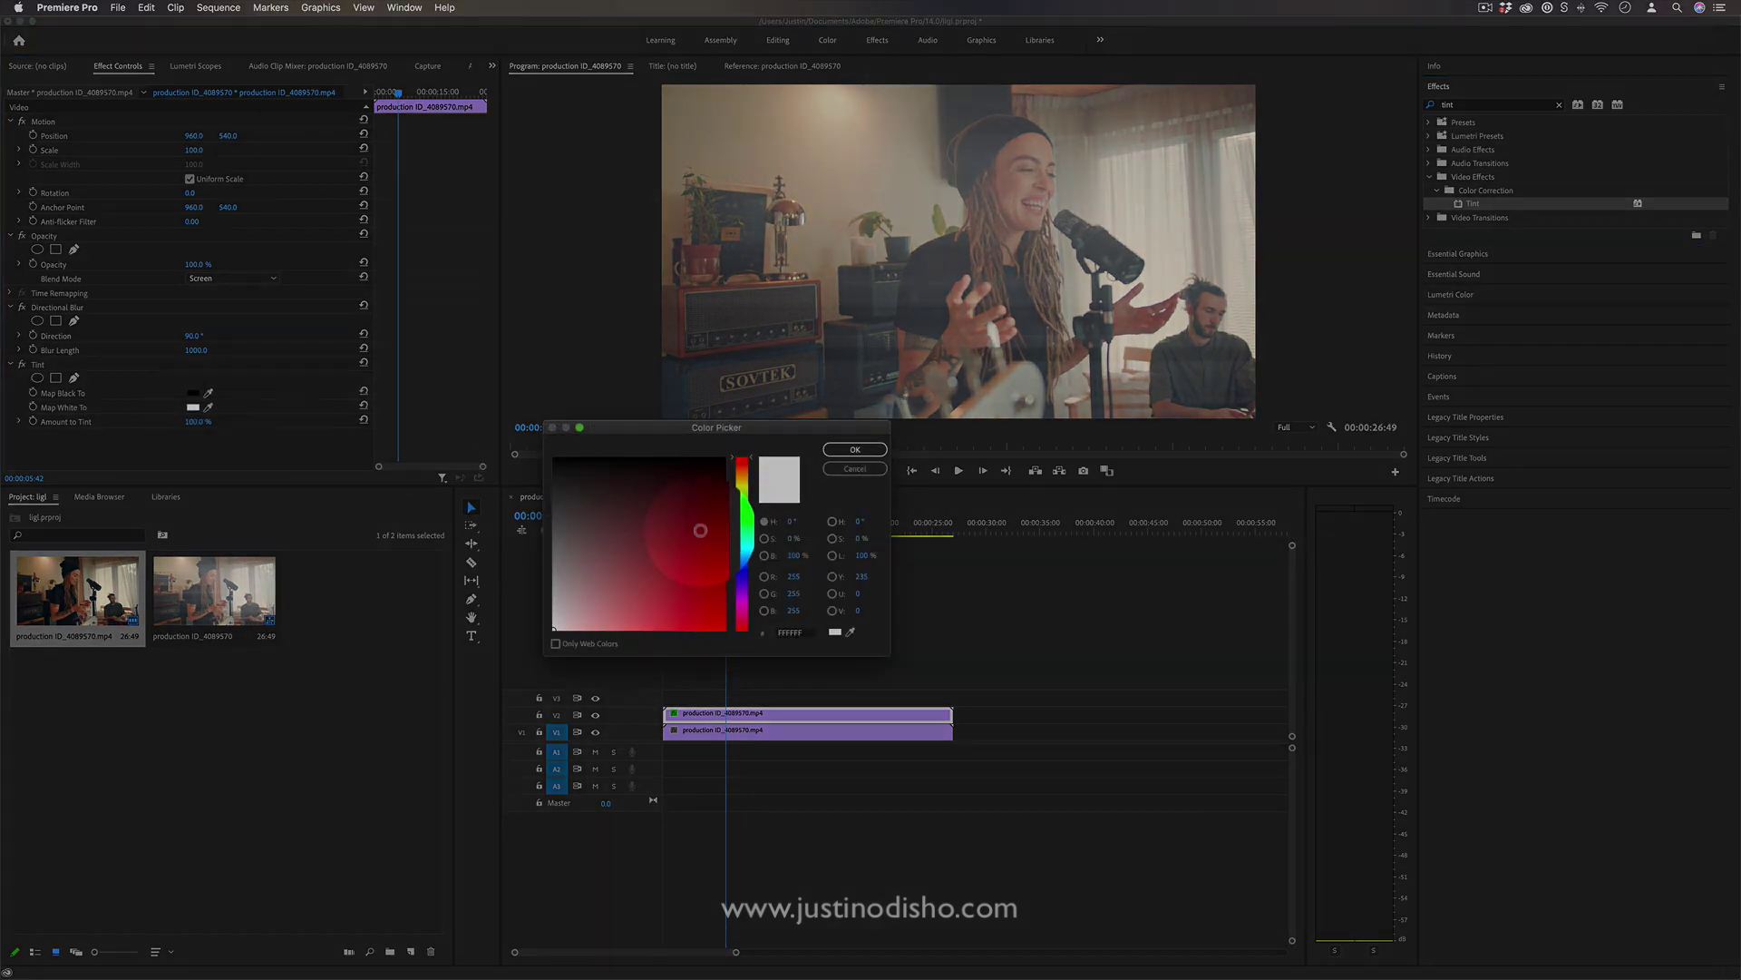
pyautogui.click(723, 628)
pyautogui.click(855, 446)
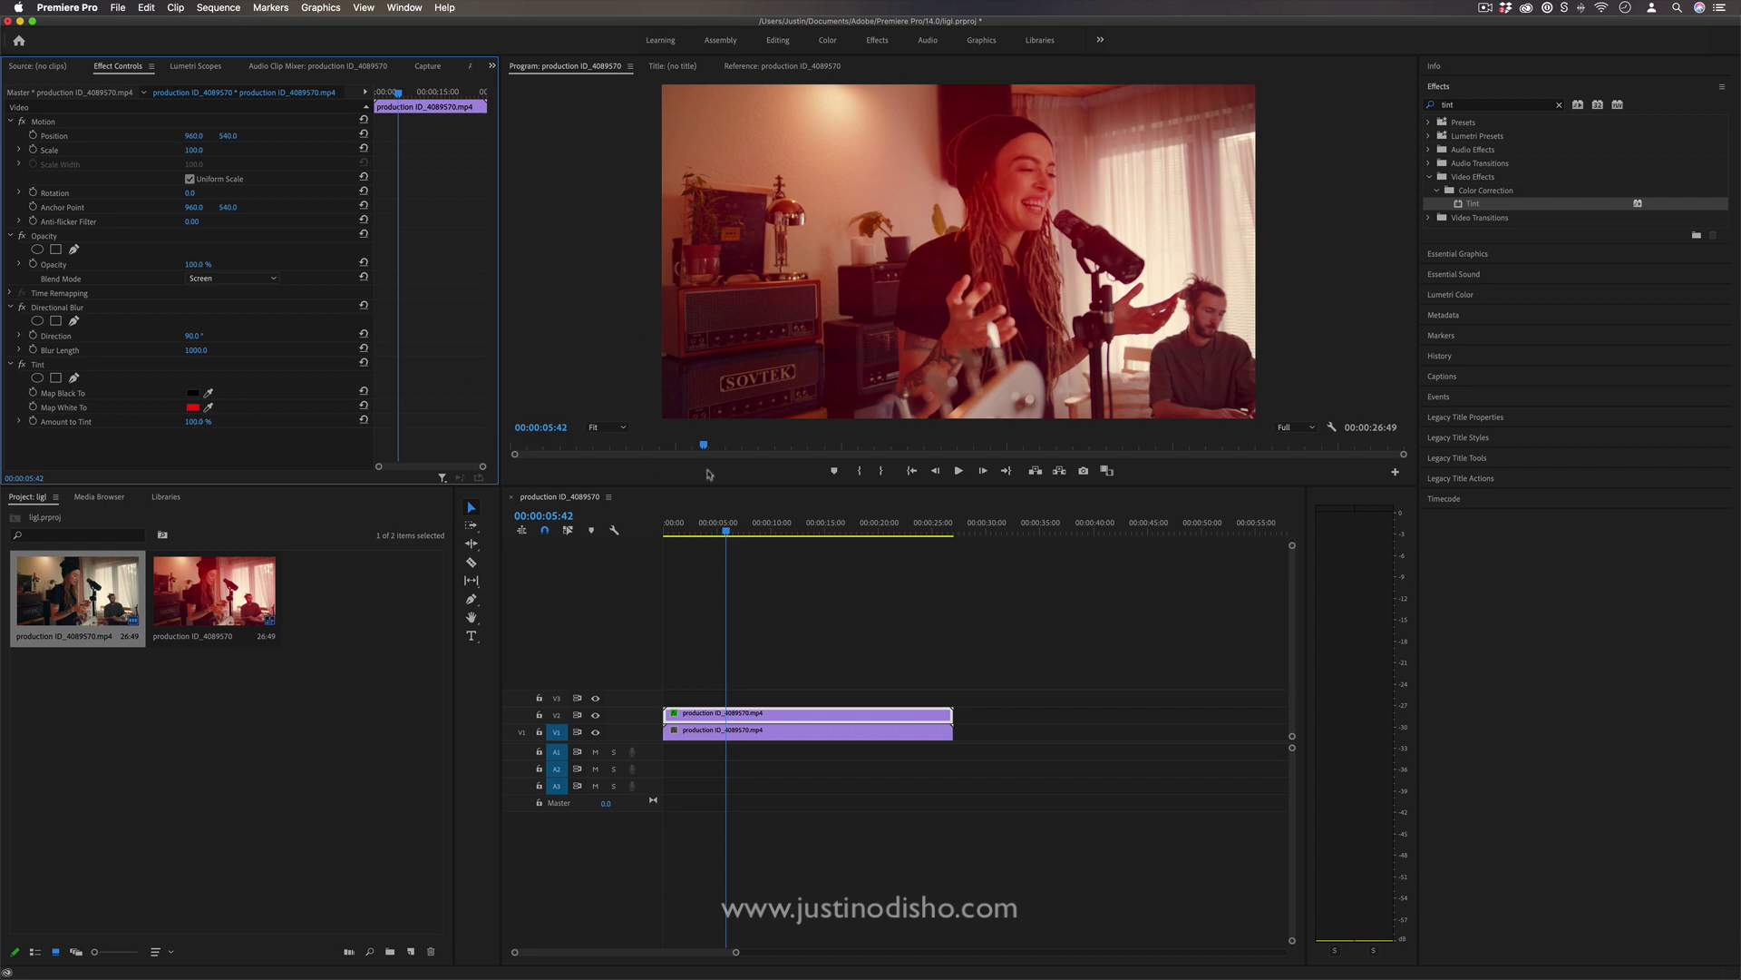
# Lower the upper clip's opacity to 75% and set its Directional Blur direction to 0°
pyautogui.moveTo(746, 524); pyautogui.dragTo(697, 531)
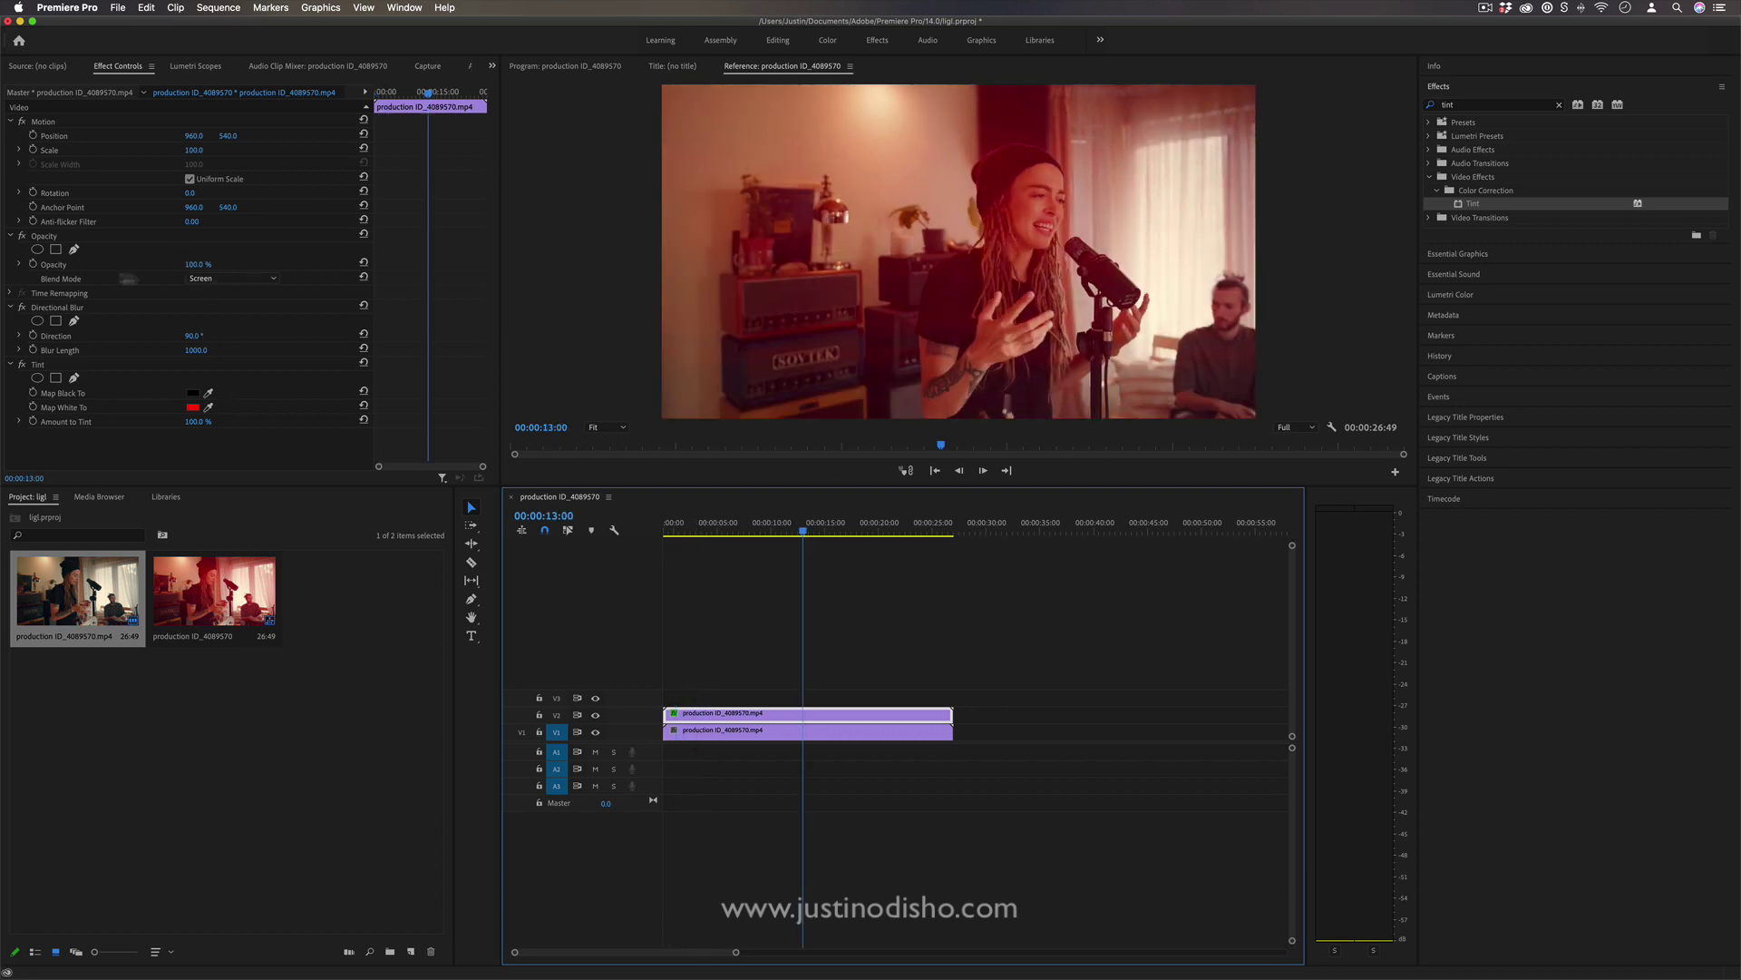
pyautogui.click(57, 267)
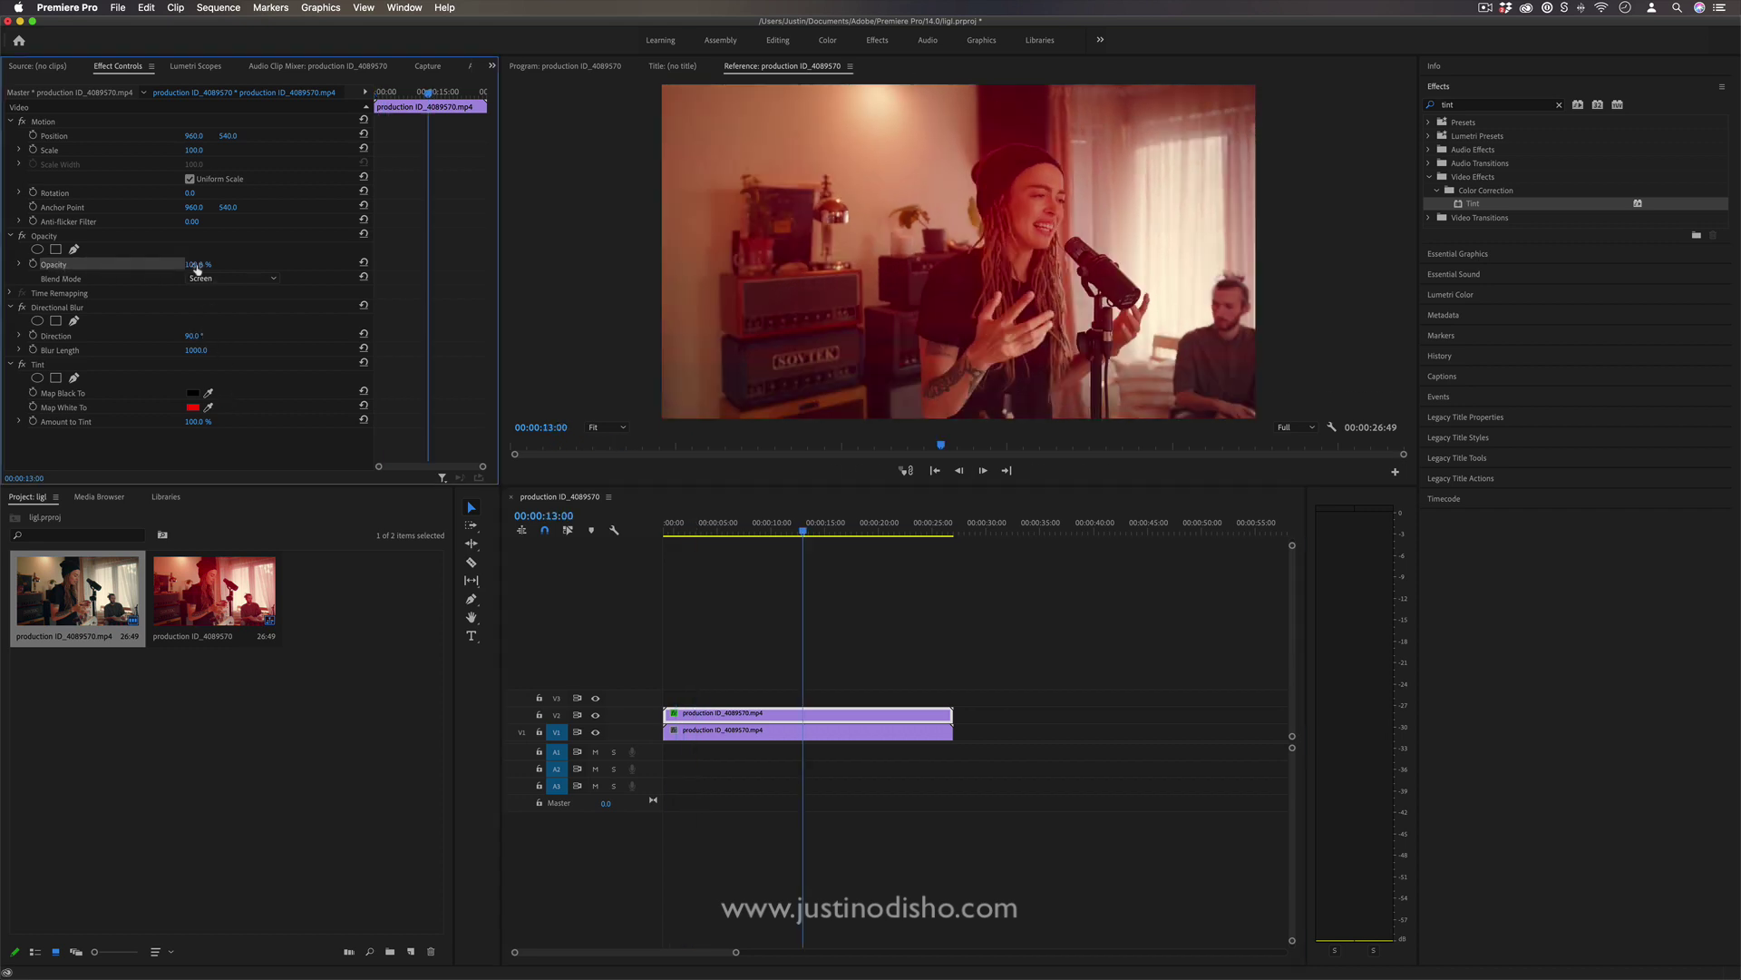
pyautogui.moveTo(197, 268); pyautogui.dragTo(164, 267)
pyautogui.click(198, 334)
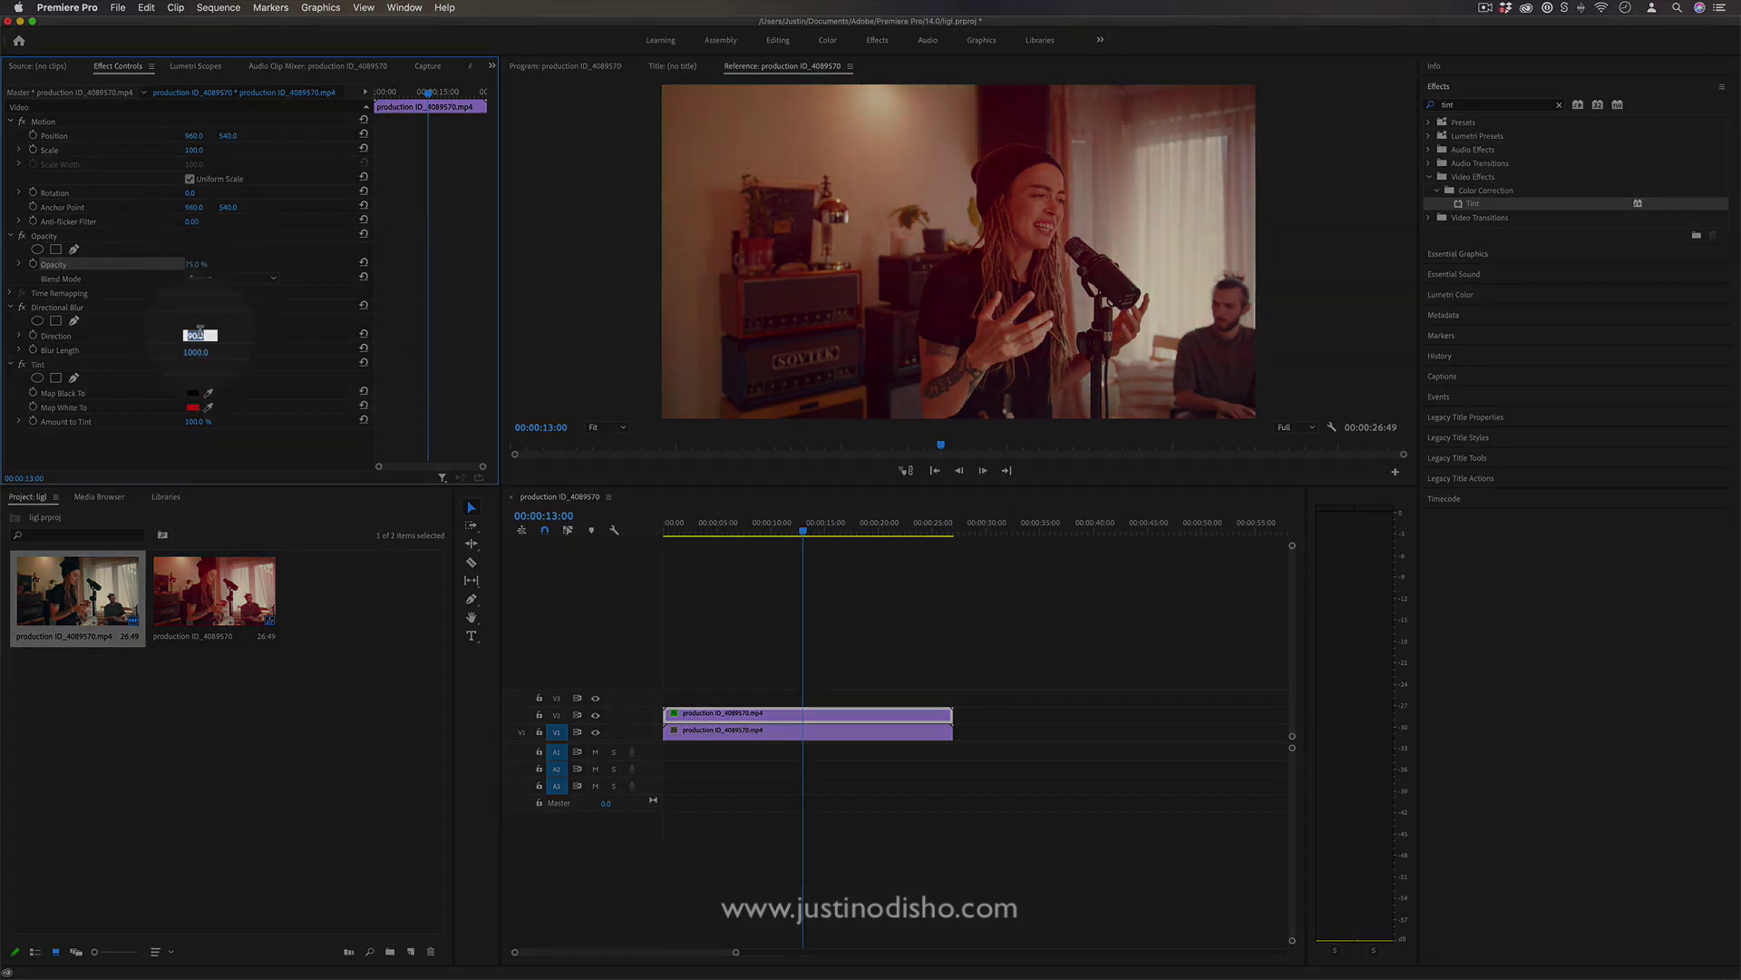
pyautogui.write('0')
pyautogui.press('Return')
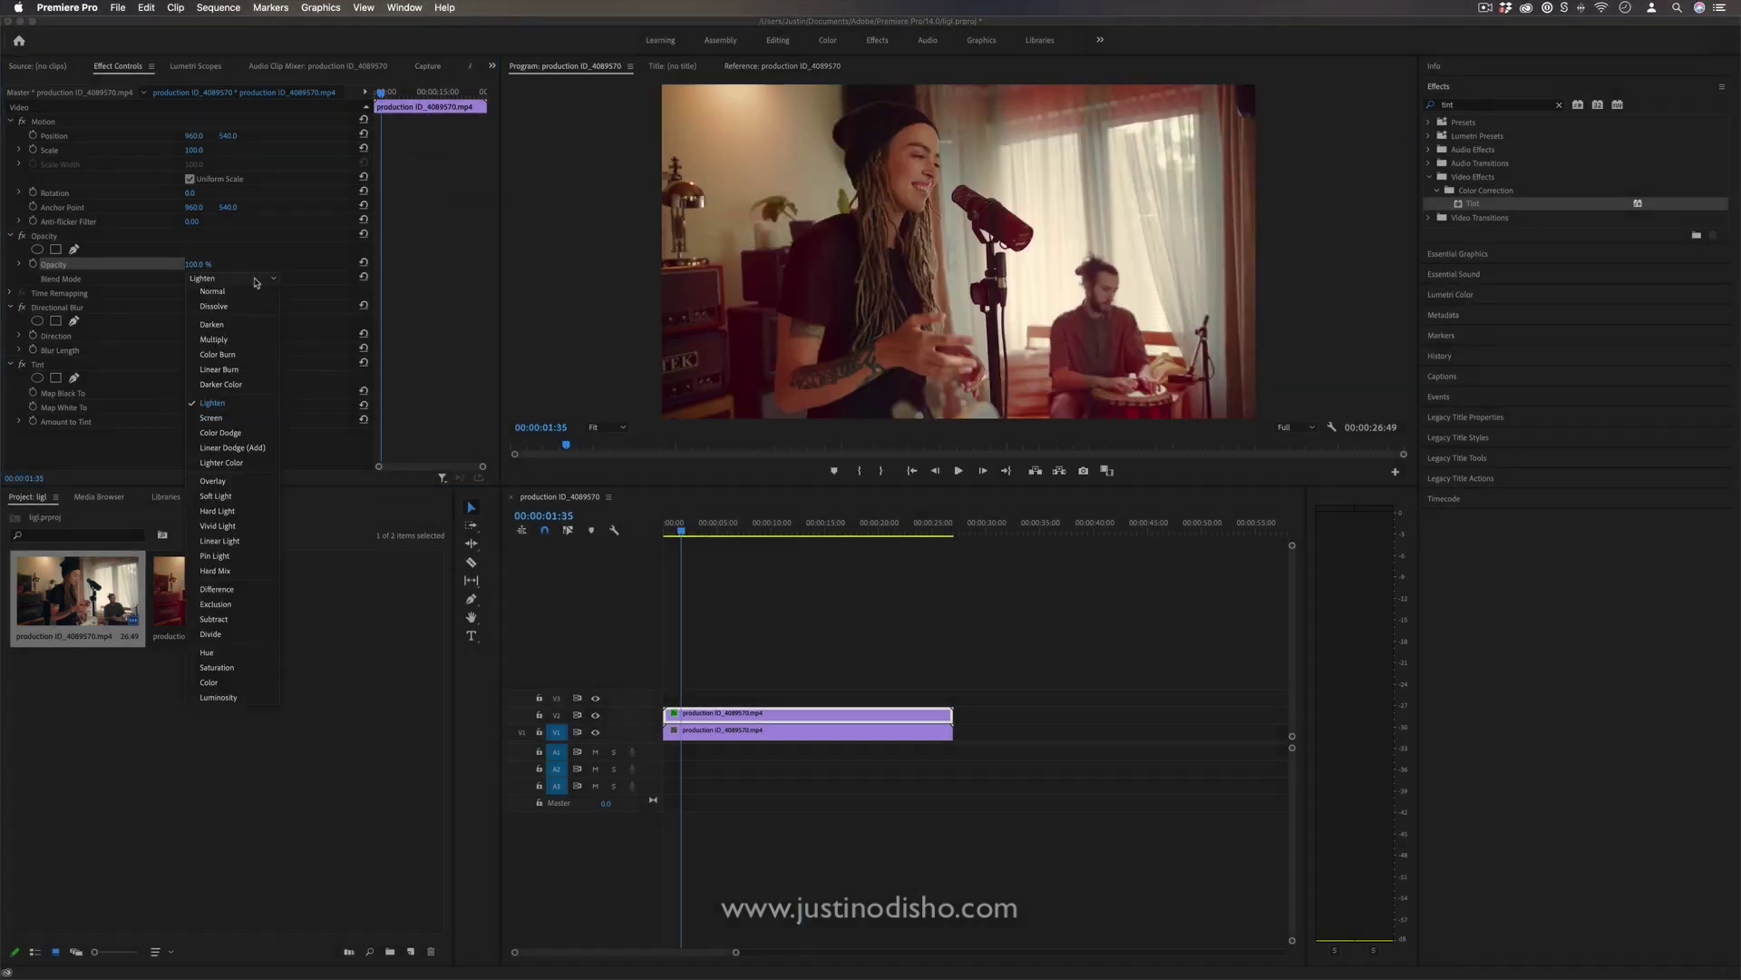
# Compare Screen, Color Dodge and Linear Dodge (Add) on the upper clip, choose Lighten, and play back the result
pyautogui.click(252, 417)
pyautogui.click(231, 279)
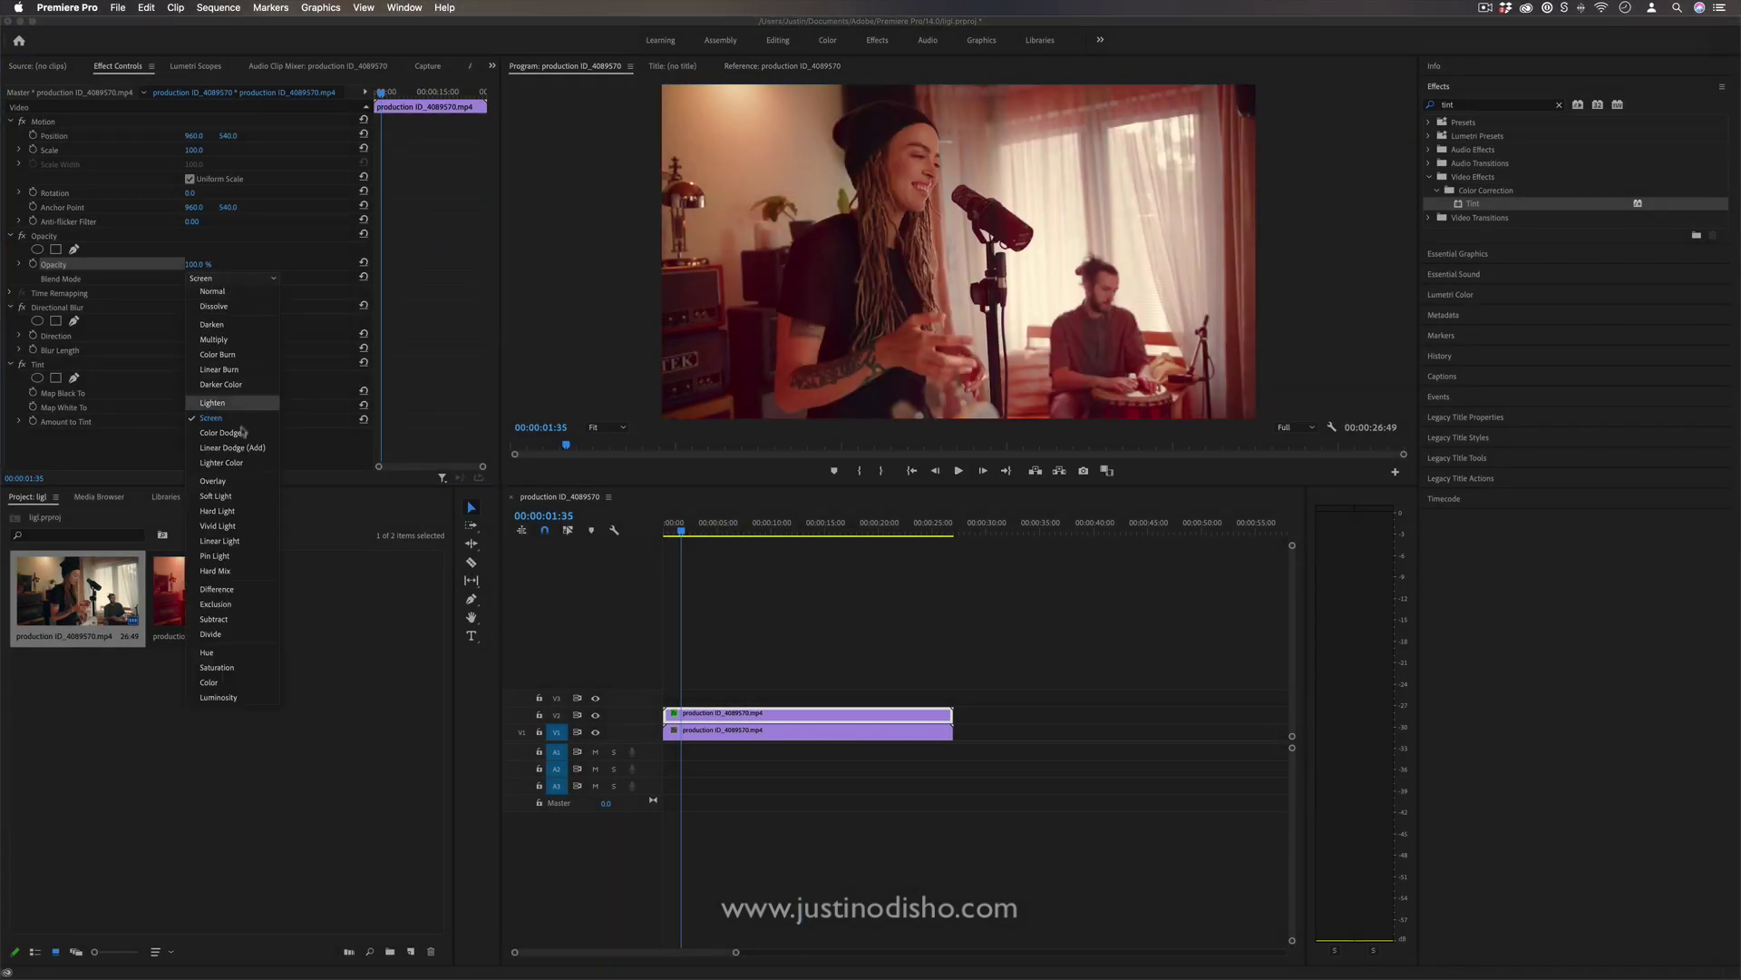
pyautogui.click(242, 433)
pyautogui.click(273, 277)
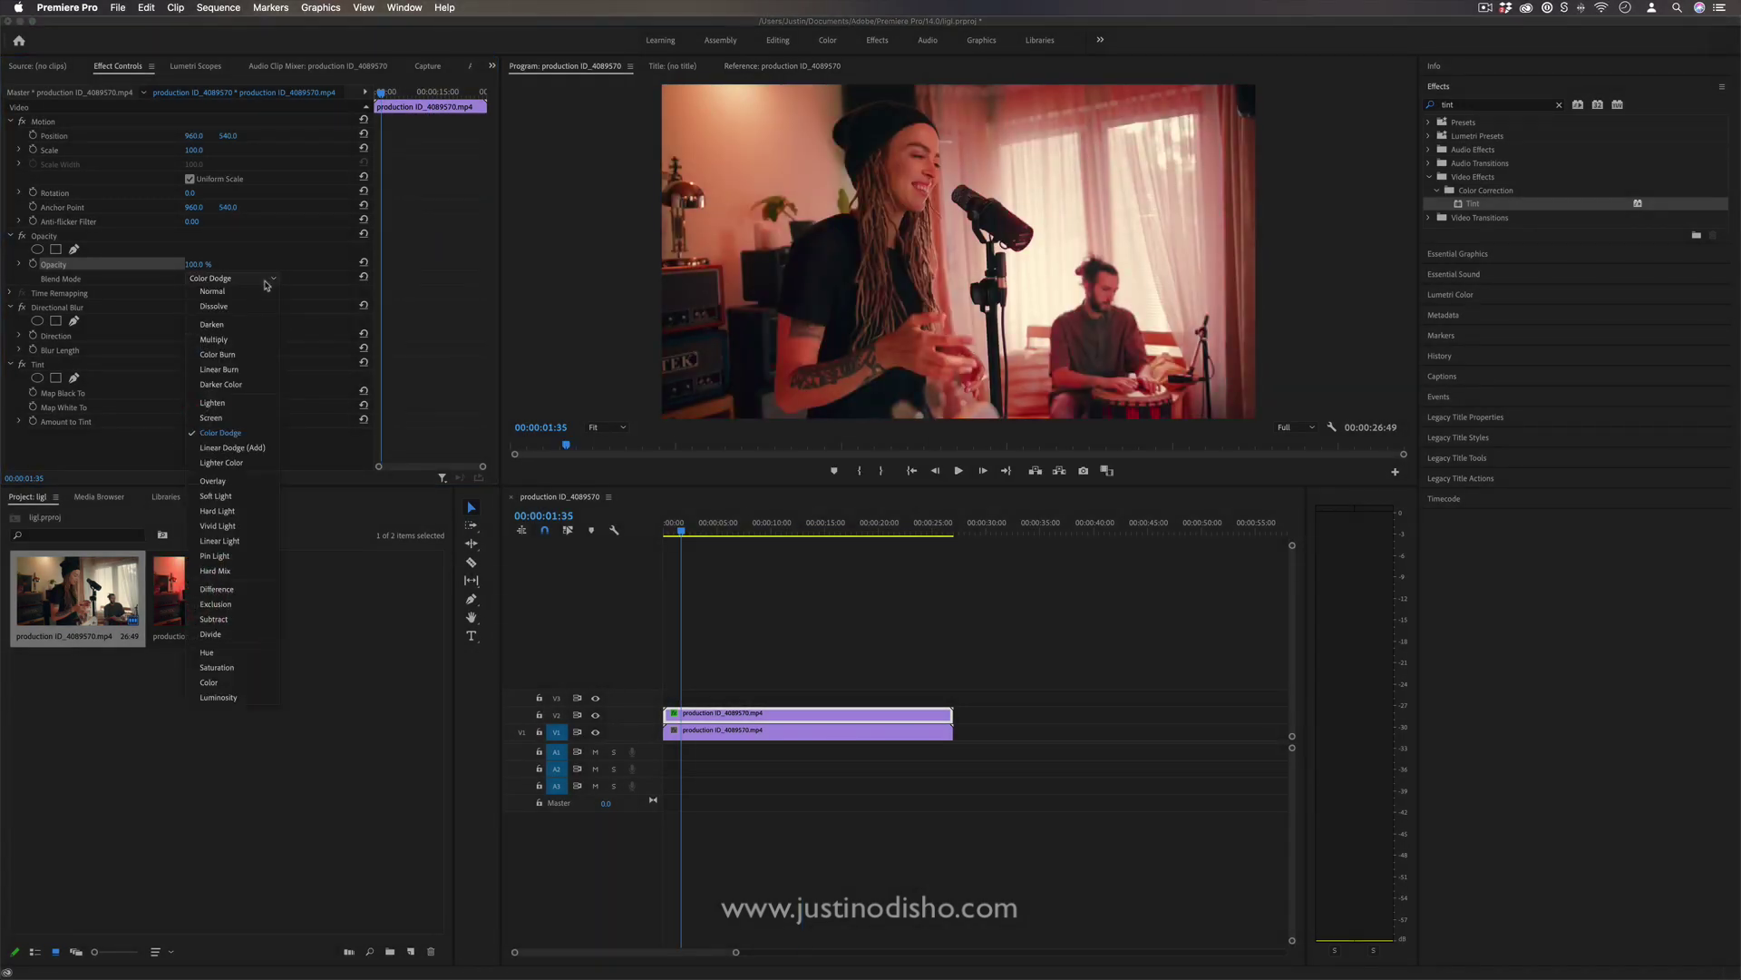
pyautogui.click(274, 445)
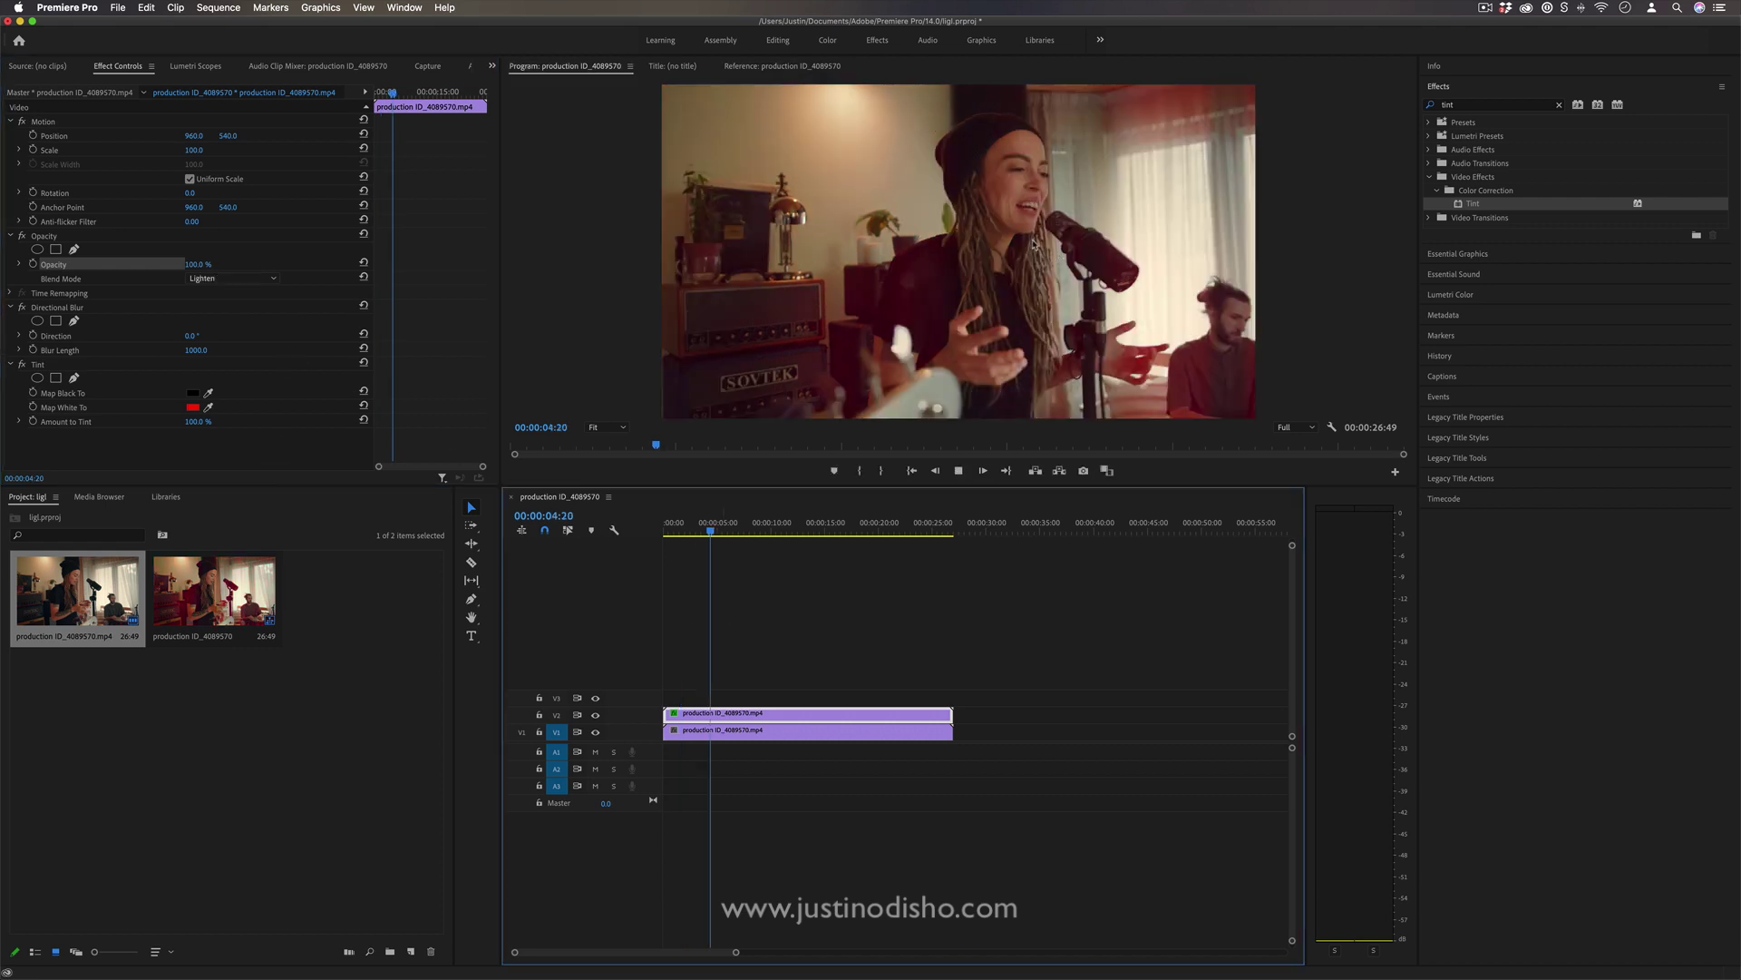
pyautogui.press('space')
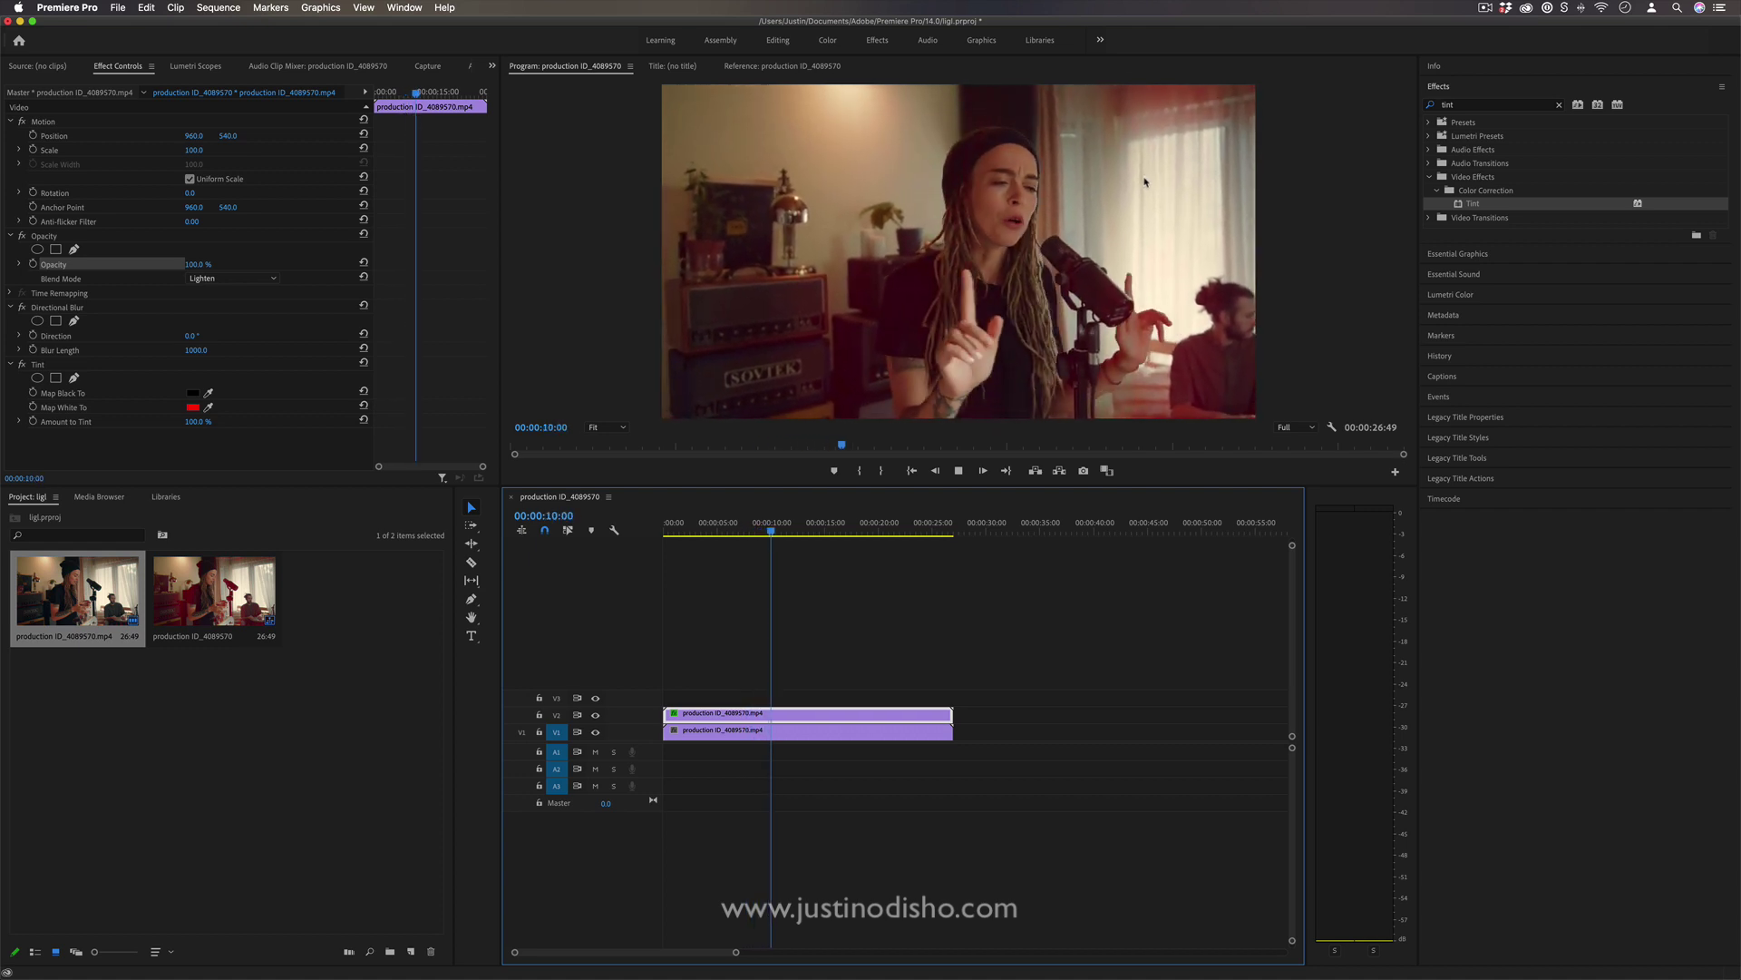
pyautogui.press('space')
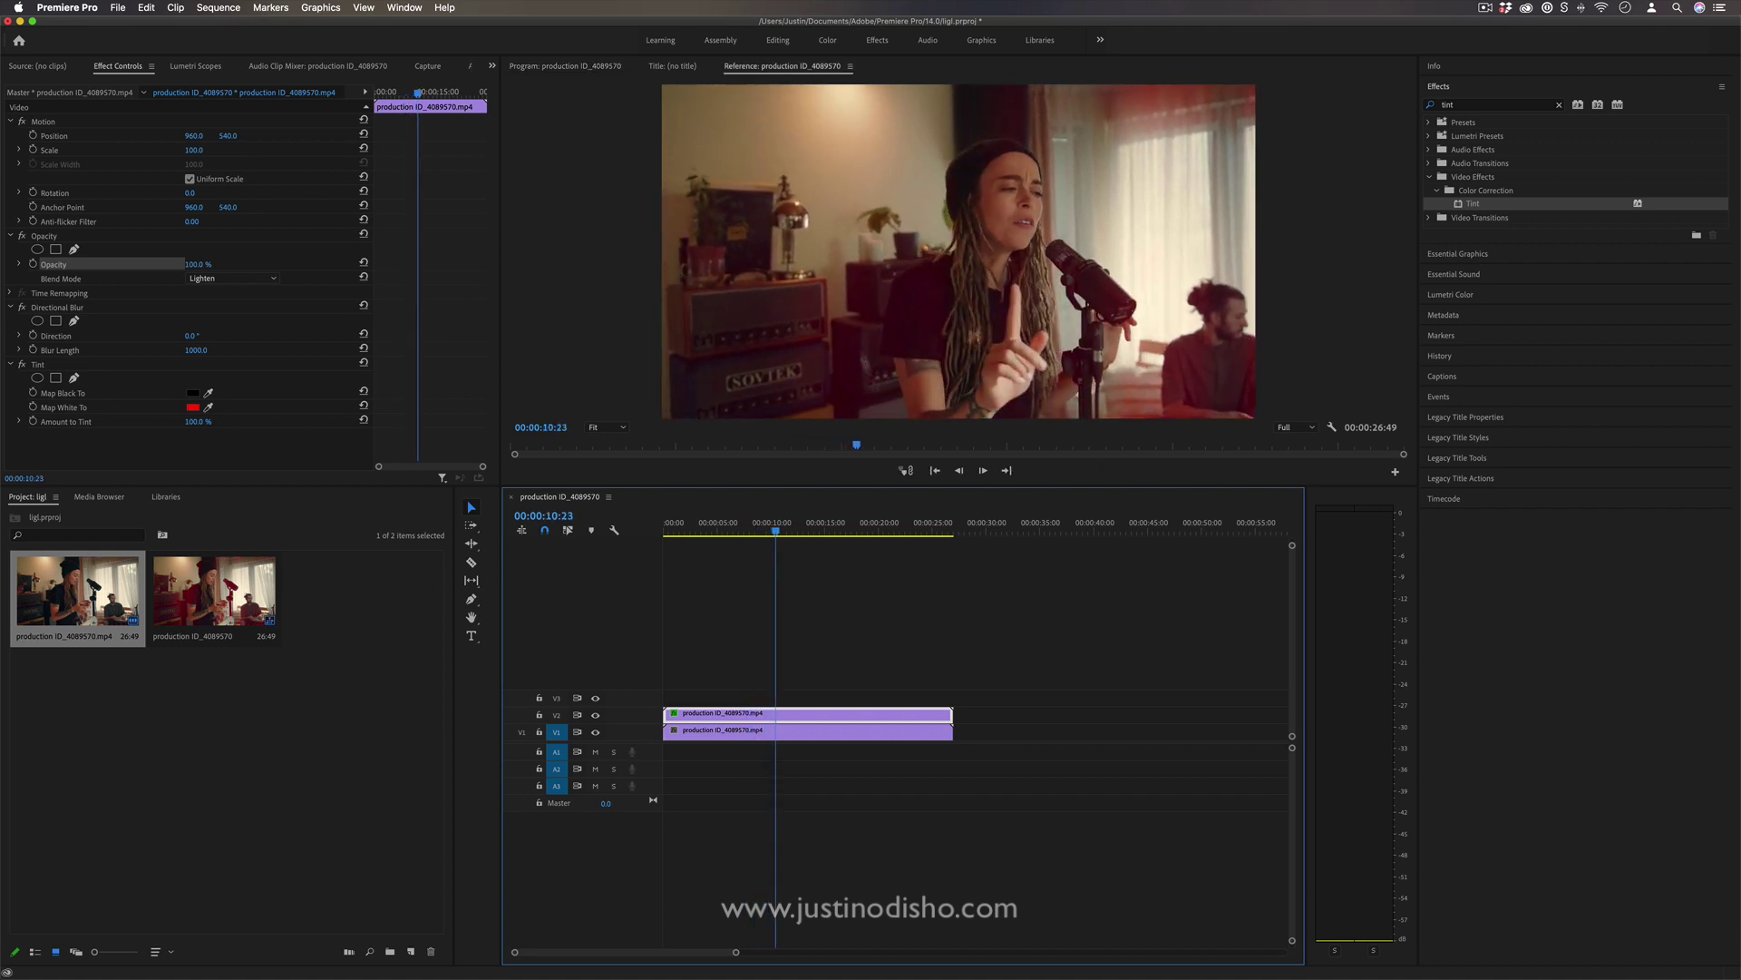
# Shape the upper clip's Lumetri RGB curve into a steep S-curve with lowered shadows and raised highlights
pyautogui.click(1472, 296)
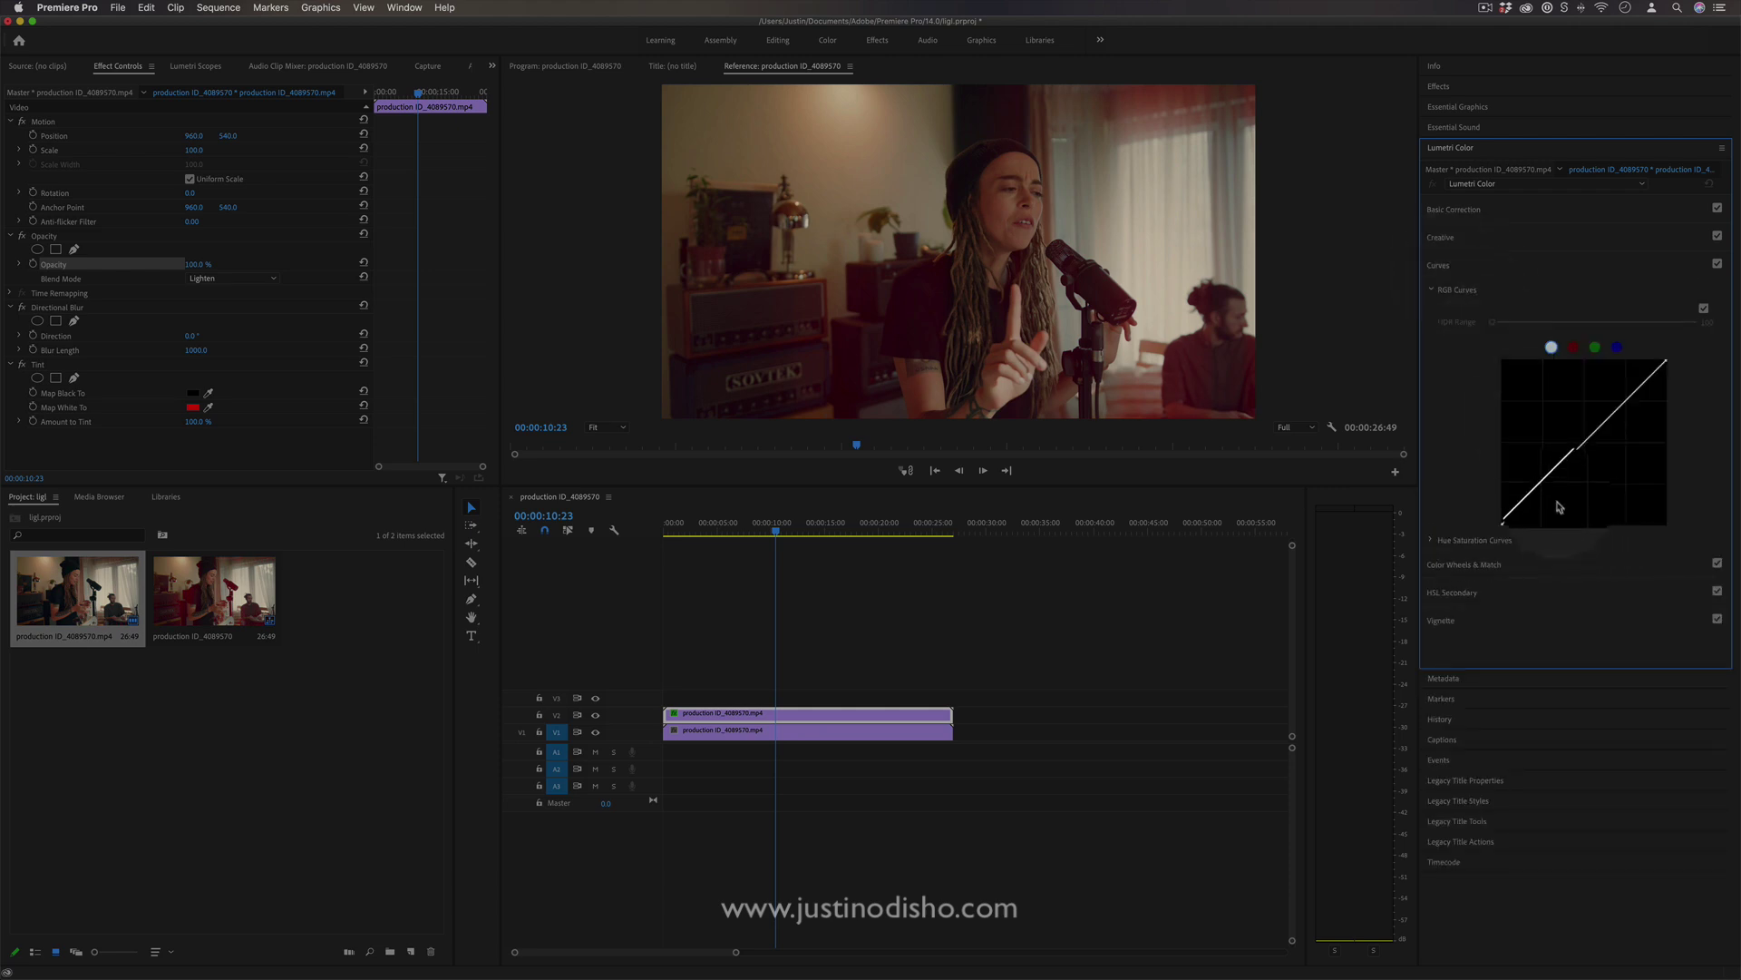
pyautogui.moveTo(1547, 492)
pyautogui.mouseDown()
pyautogui.moveTo(1535, 483)
pyautogui.moveTo(1541, 513)
pyautogui.mouseUp()
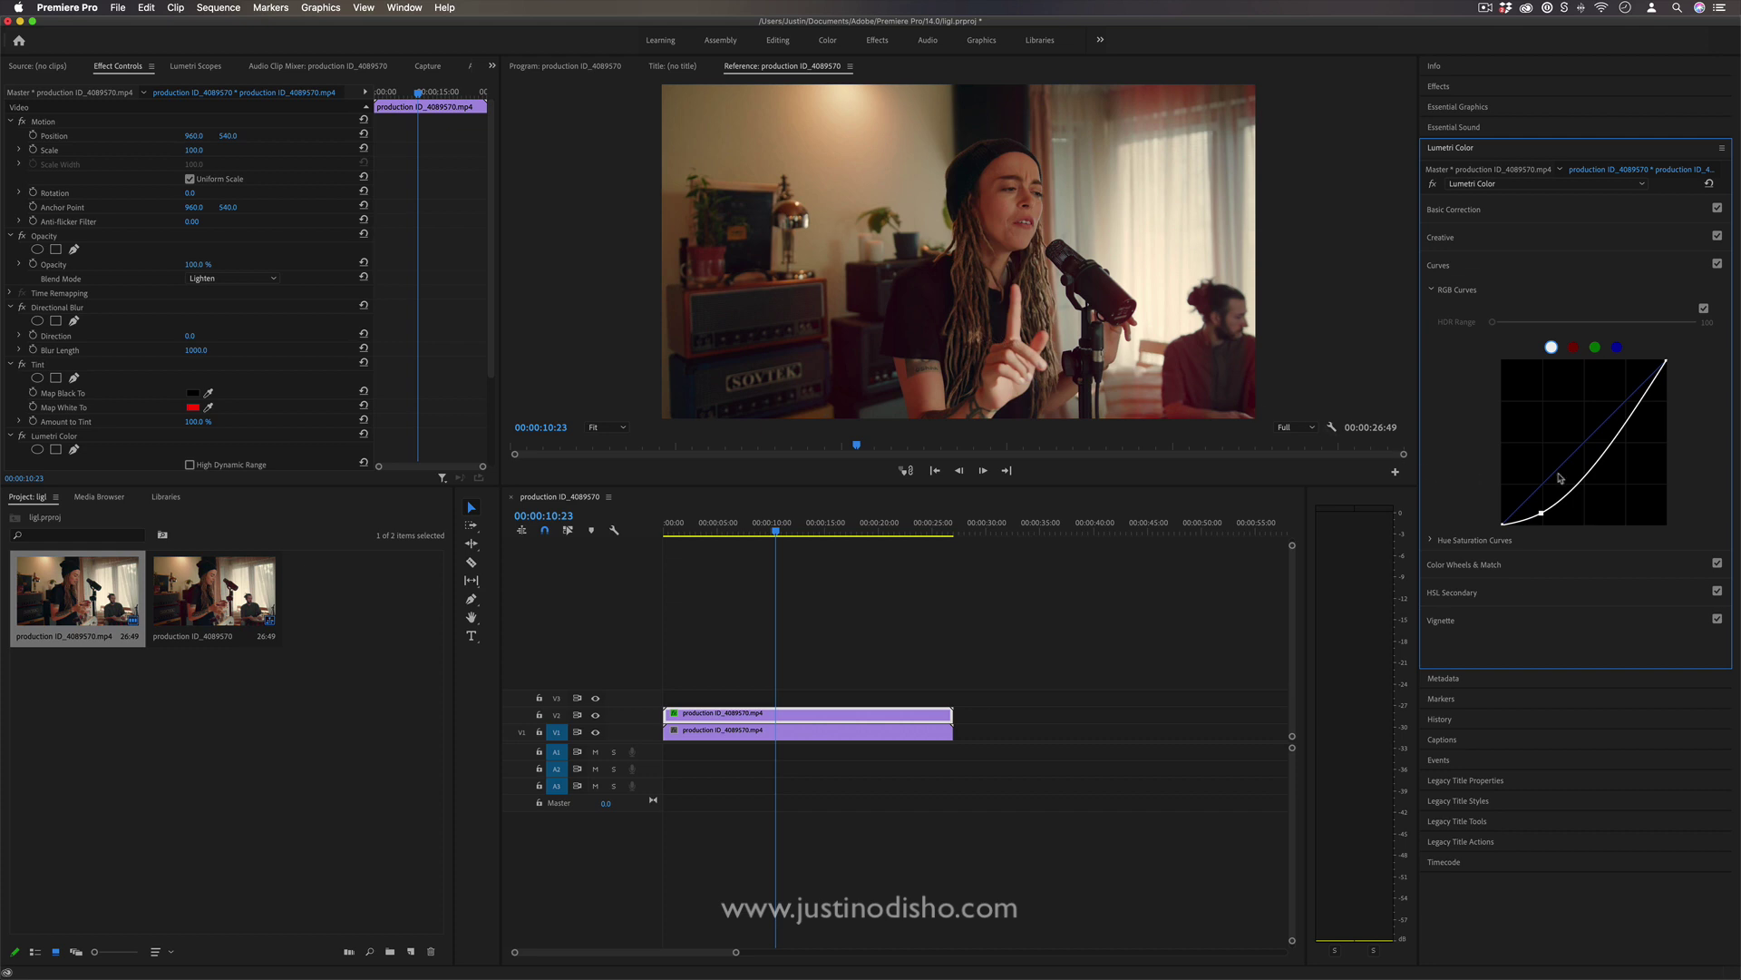
pyautogui.moveTo(1626, 431); pyautogui.dragTo(1614, 384)
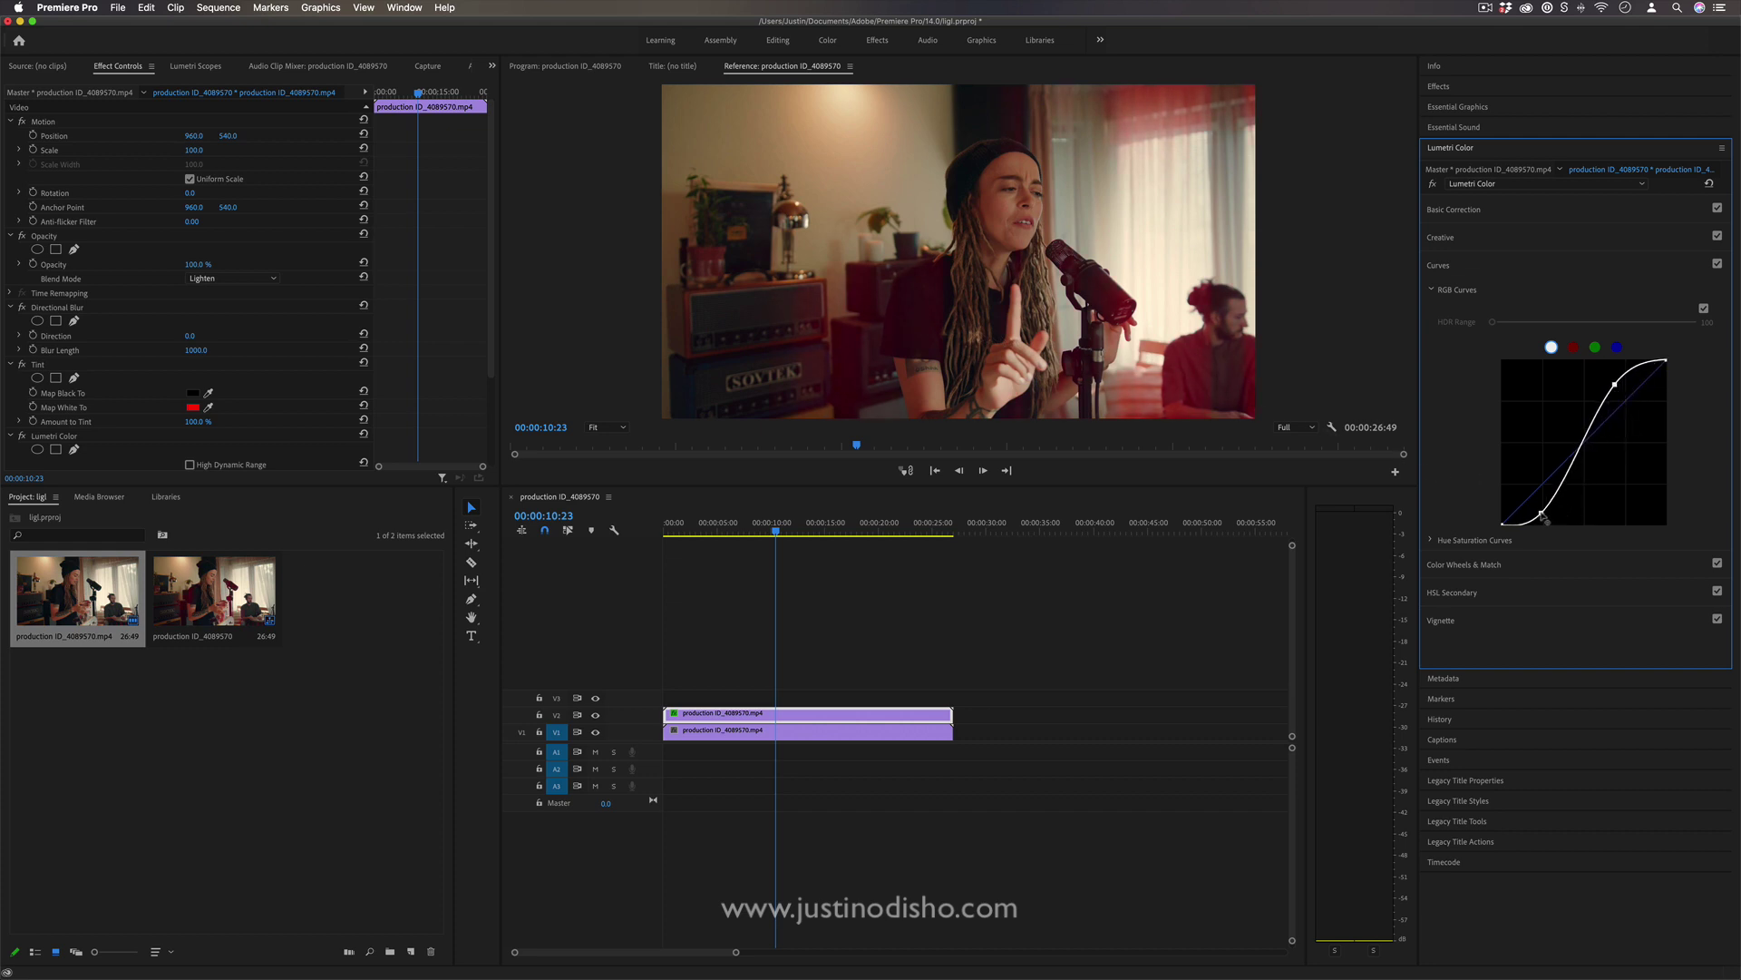
pyautogui.moveTo(1544, 518)
pyautogui.mouseDown()
pyautogui.moveTo(1516, 453)
pyautogui.moveTo(1567, 505)
pyautogui.mouseUp()
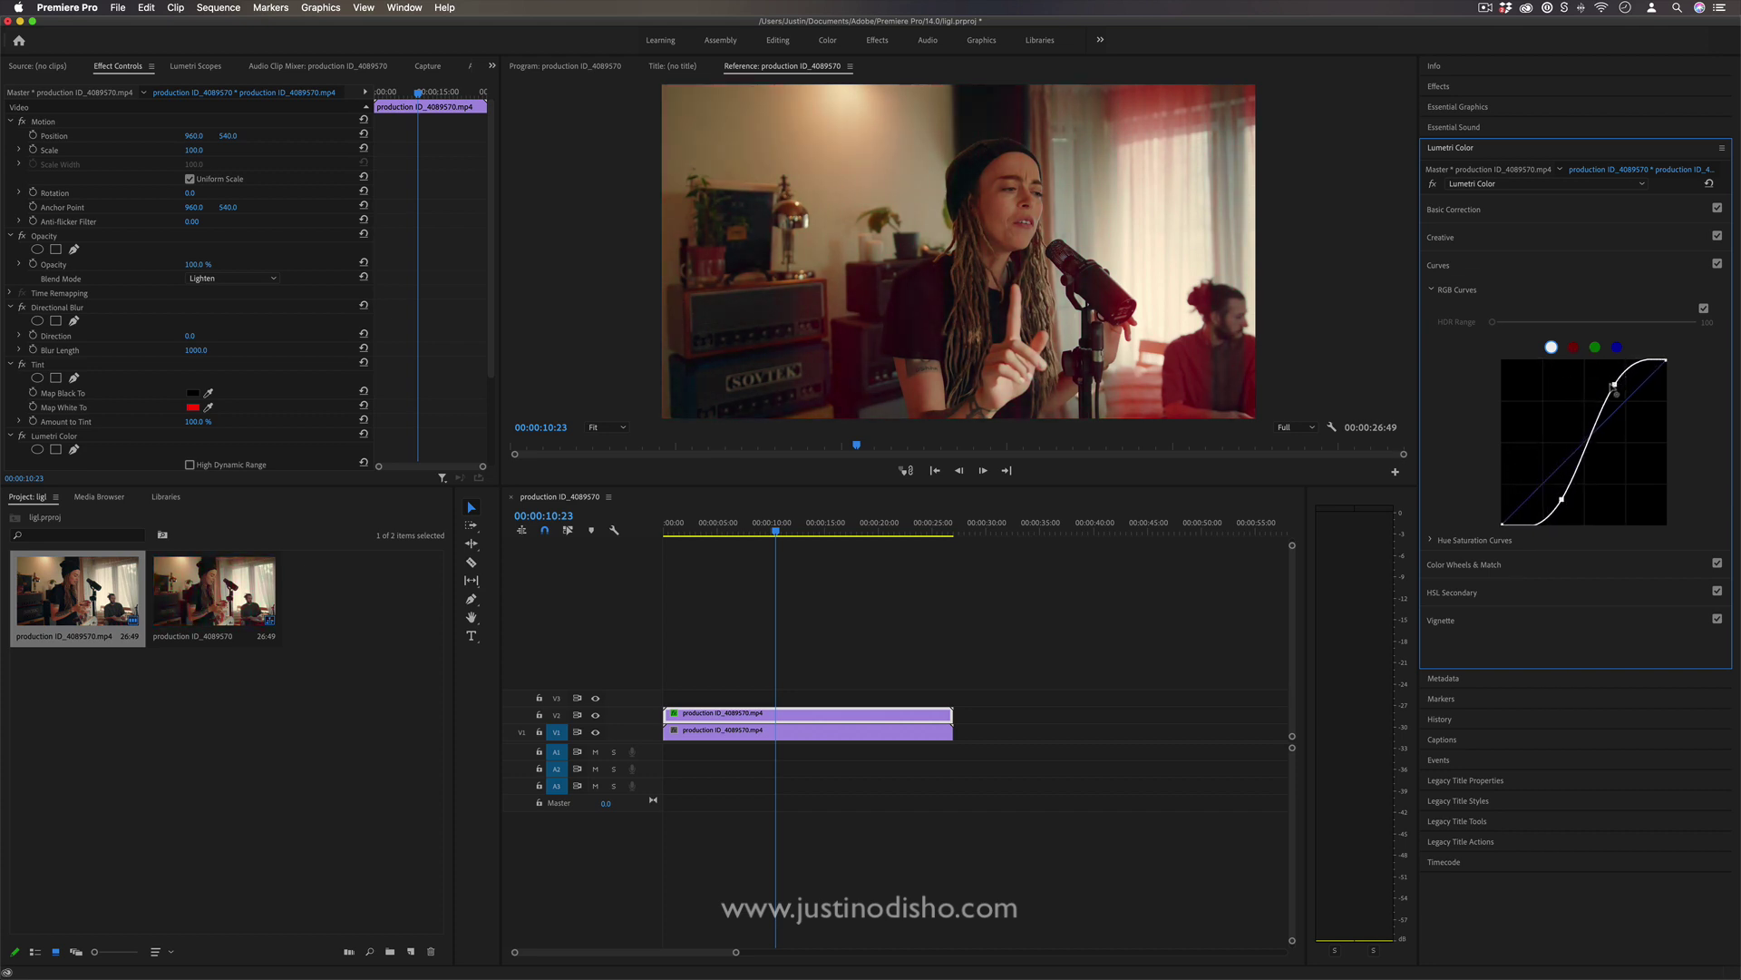
pyautogui.moveTo(1614, 385); pyautogui.dragTo(1595, 384)
# Scrub through the timeline and play back the clip to review the red glow with the added contrast
pyautogui.click(800, 533)
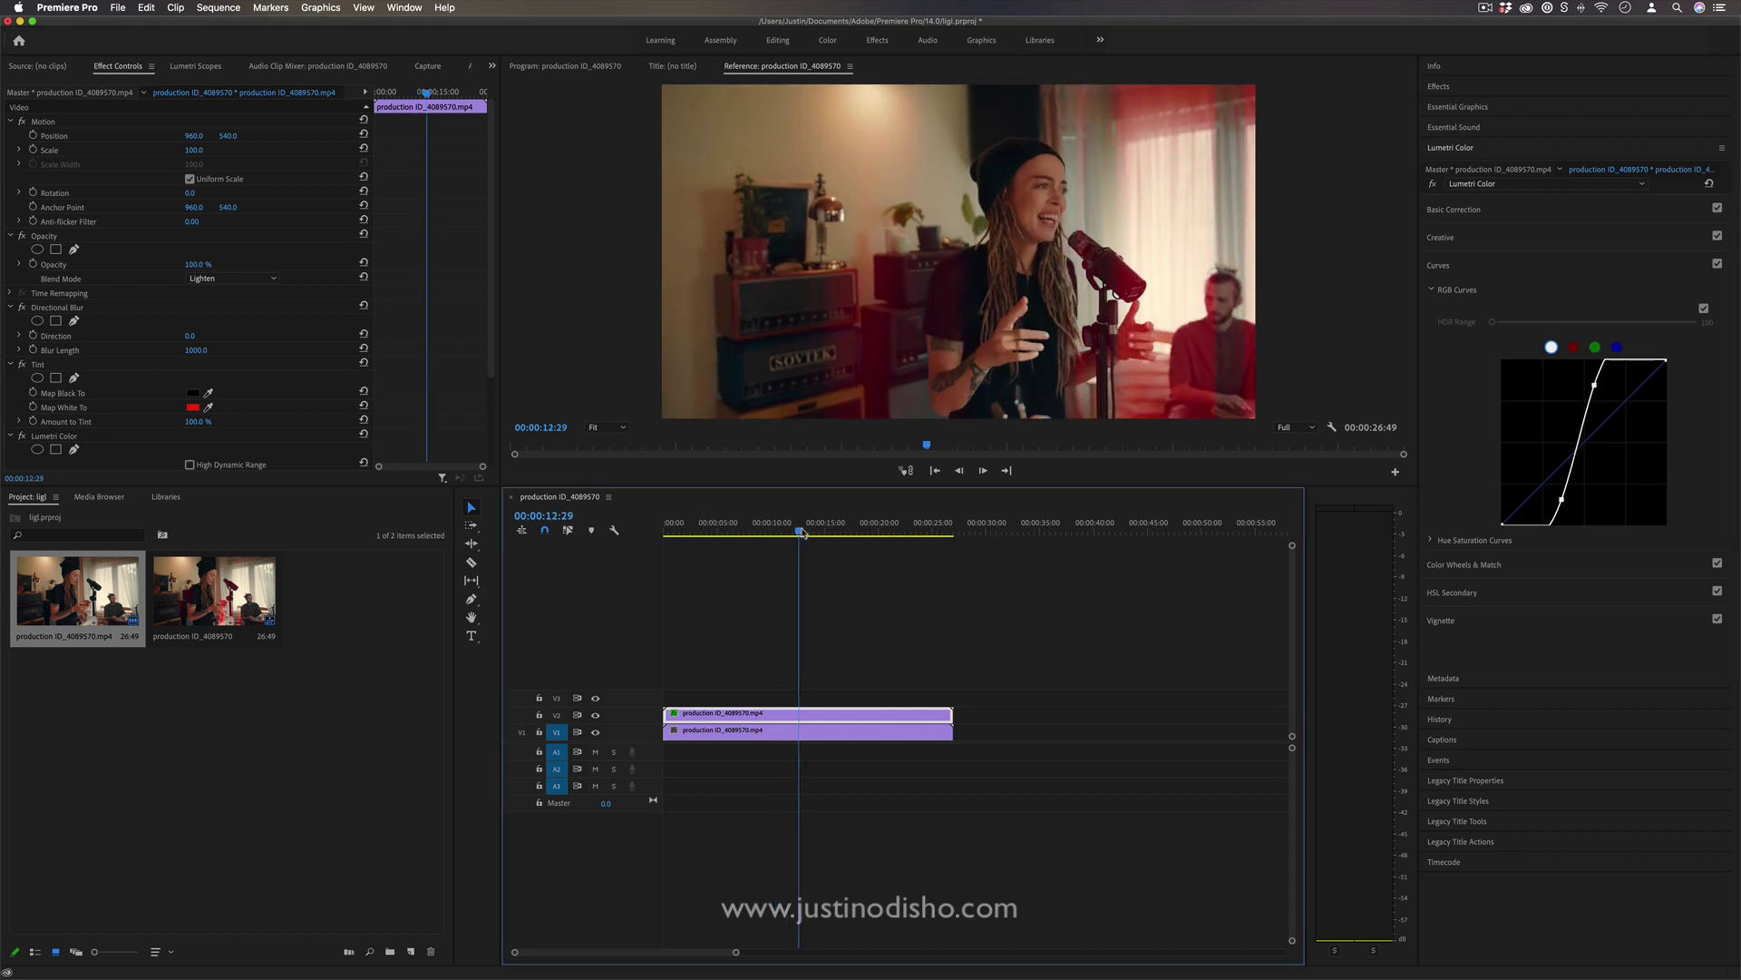
pyautogui.moveTo(802, 533); pyautogui.dragTo(866, 534)
pyautogui.click(1191, 320)
pyautogui.press('space')
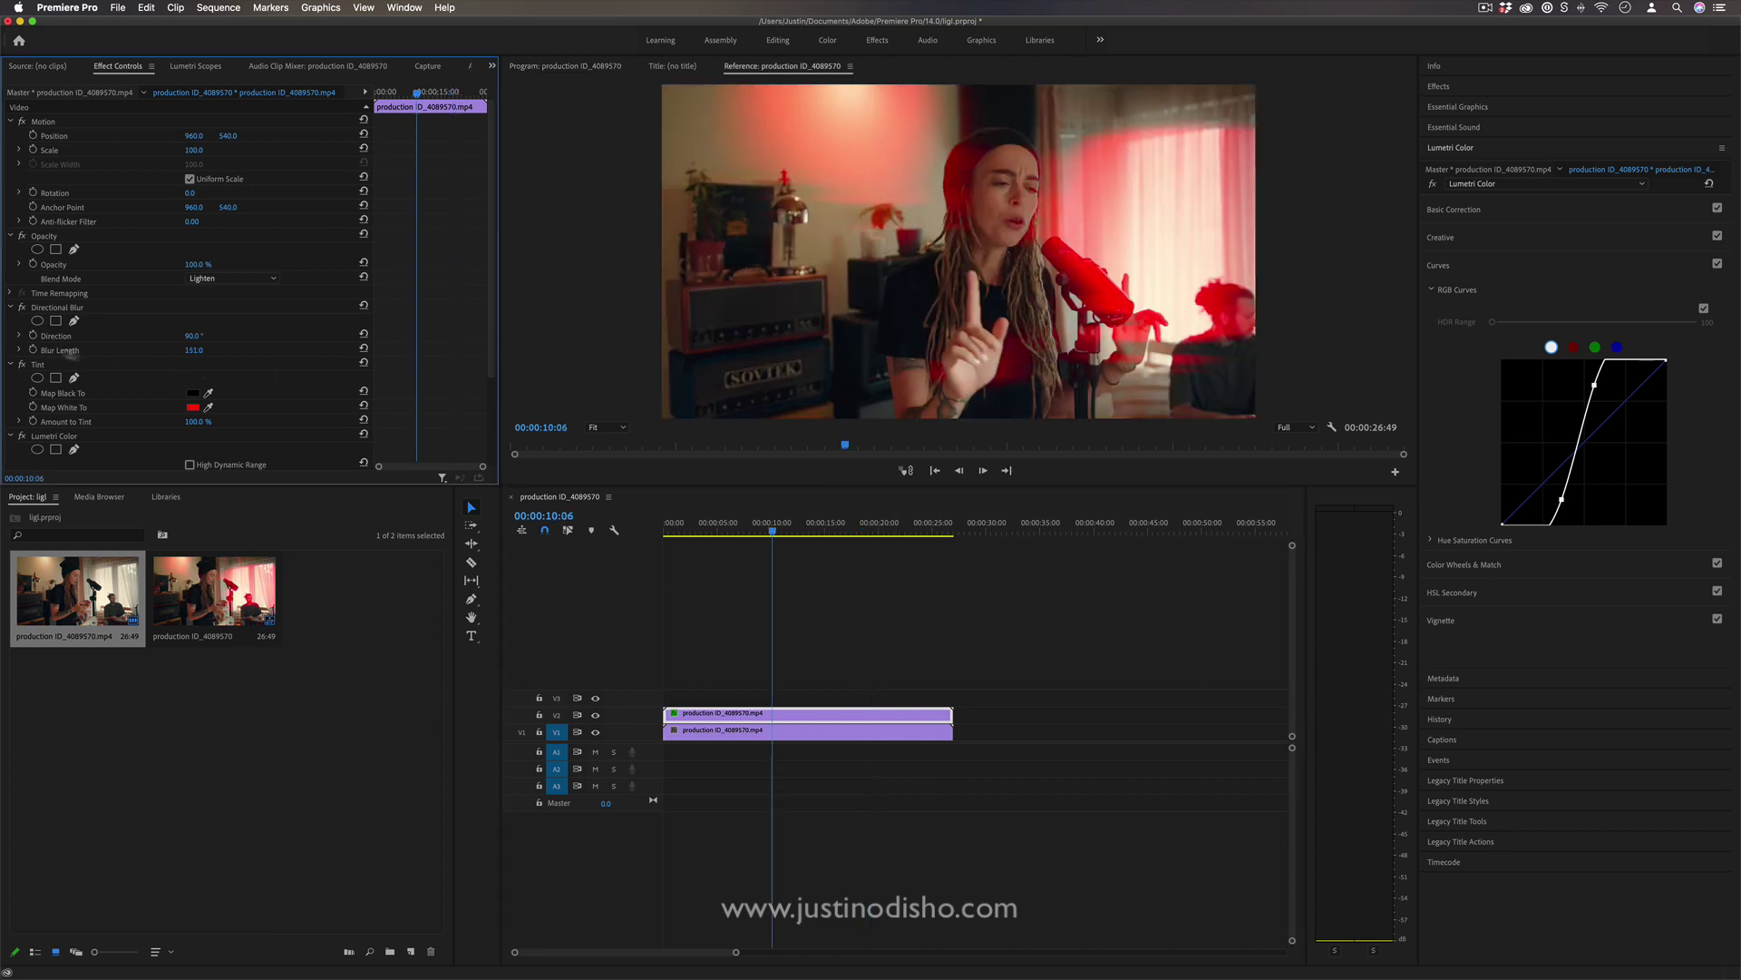
# Try a blur length of 1000 on the upper clip's 90° Directional Blur, settle on 155, and preview another moment
pyautogui.moveTo(200, 351); pyautogui.dragTo(970, 351)
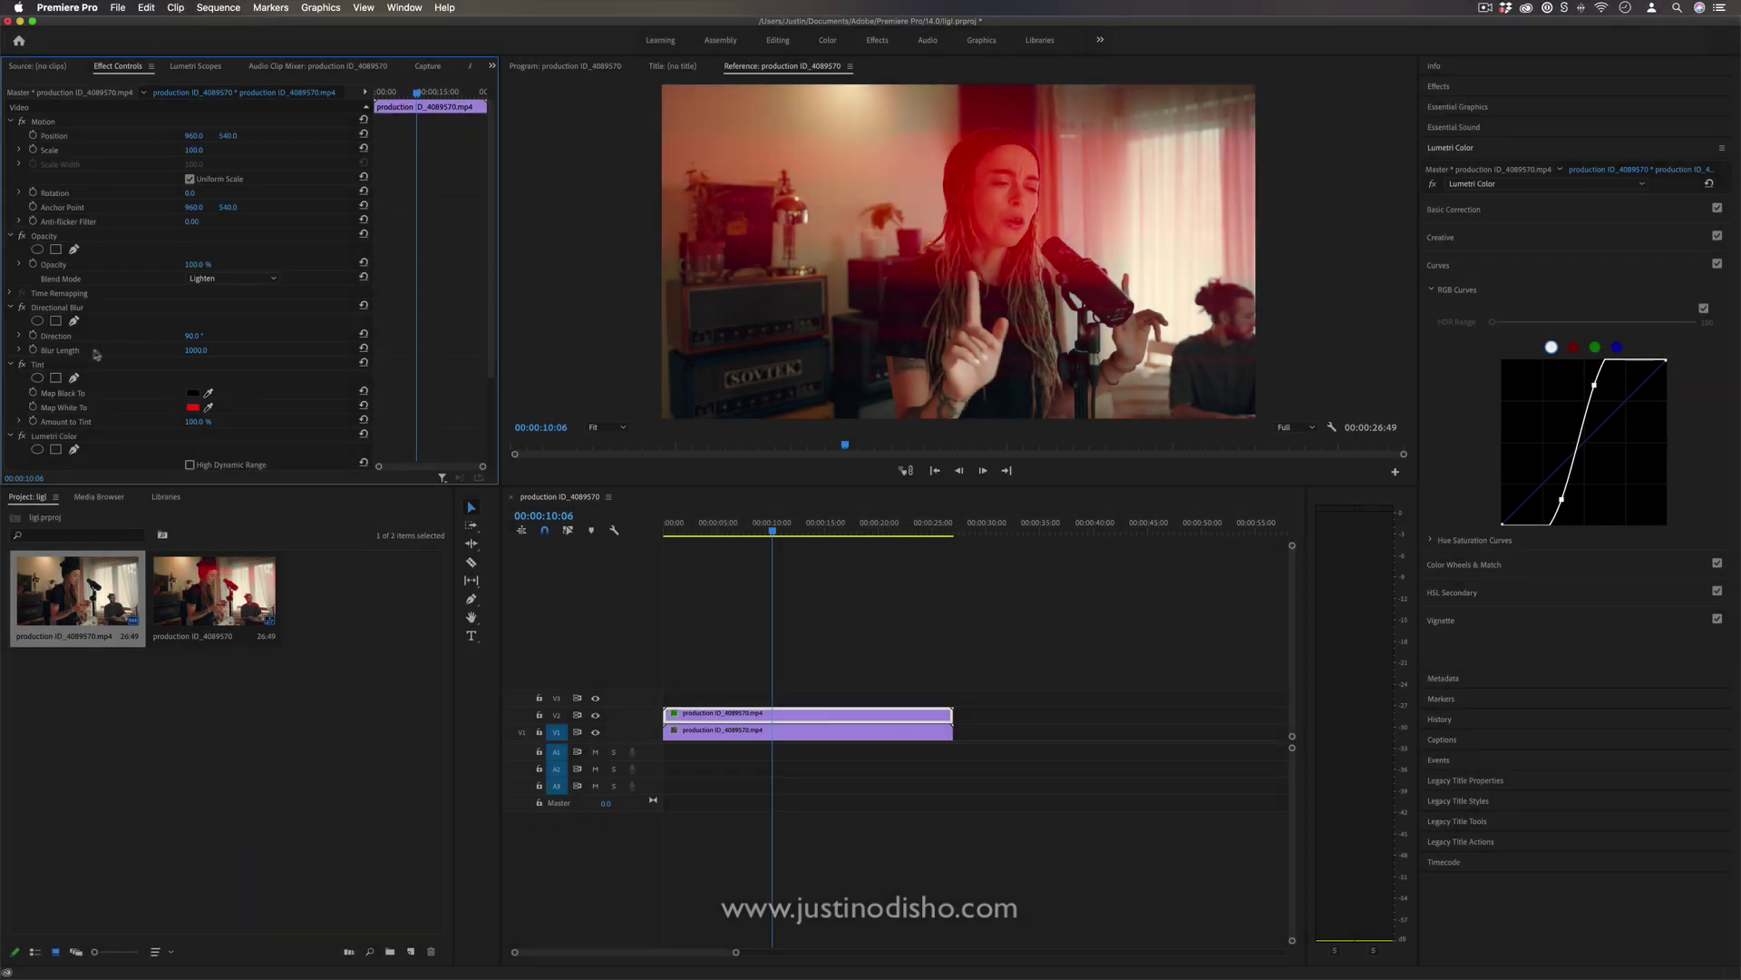
pyautogui.moveTo(193, 350); pyautogui.dragTo(36, 350)
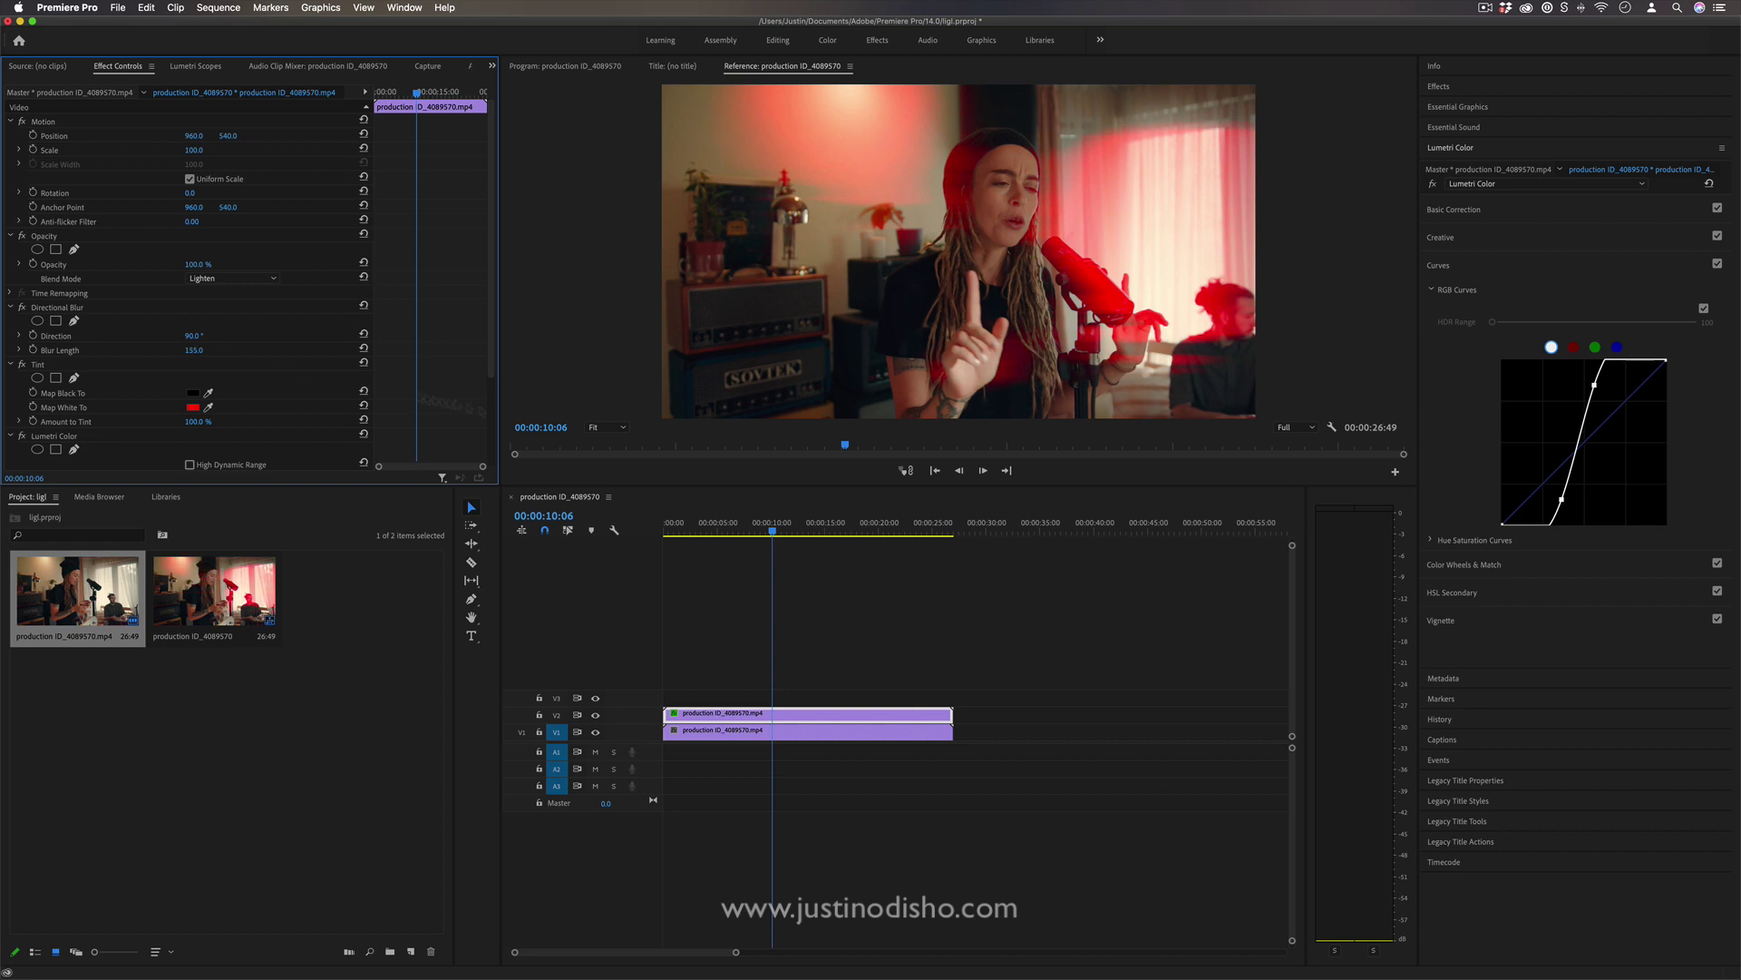
pyautogui.click(796, 544)
pyautogui.press('space')
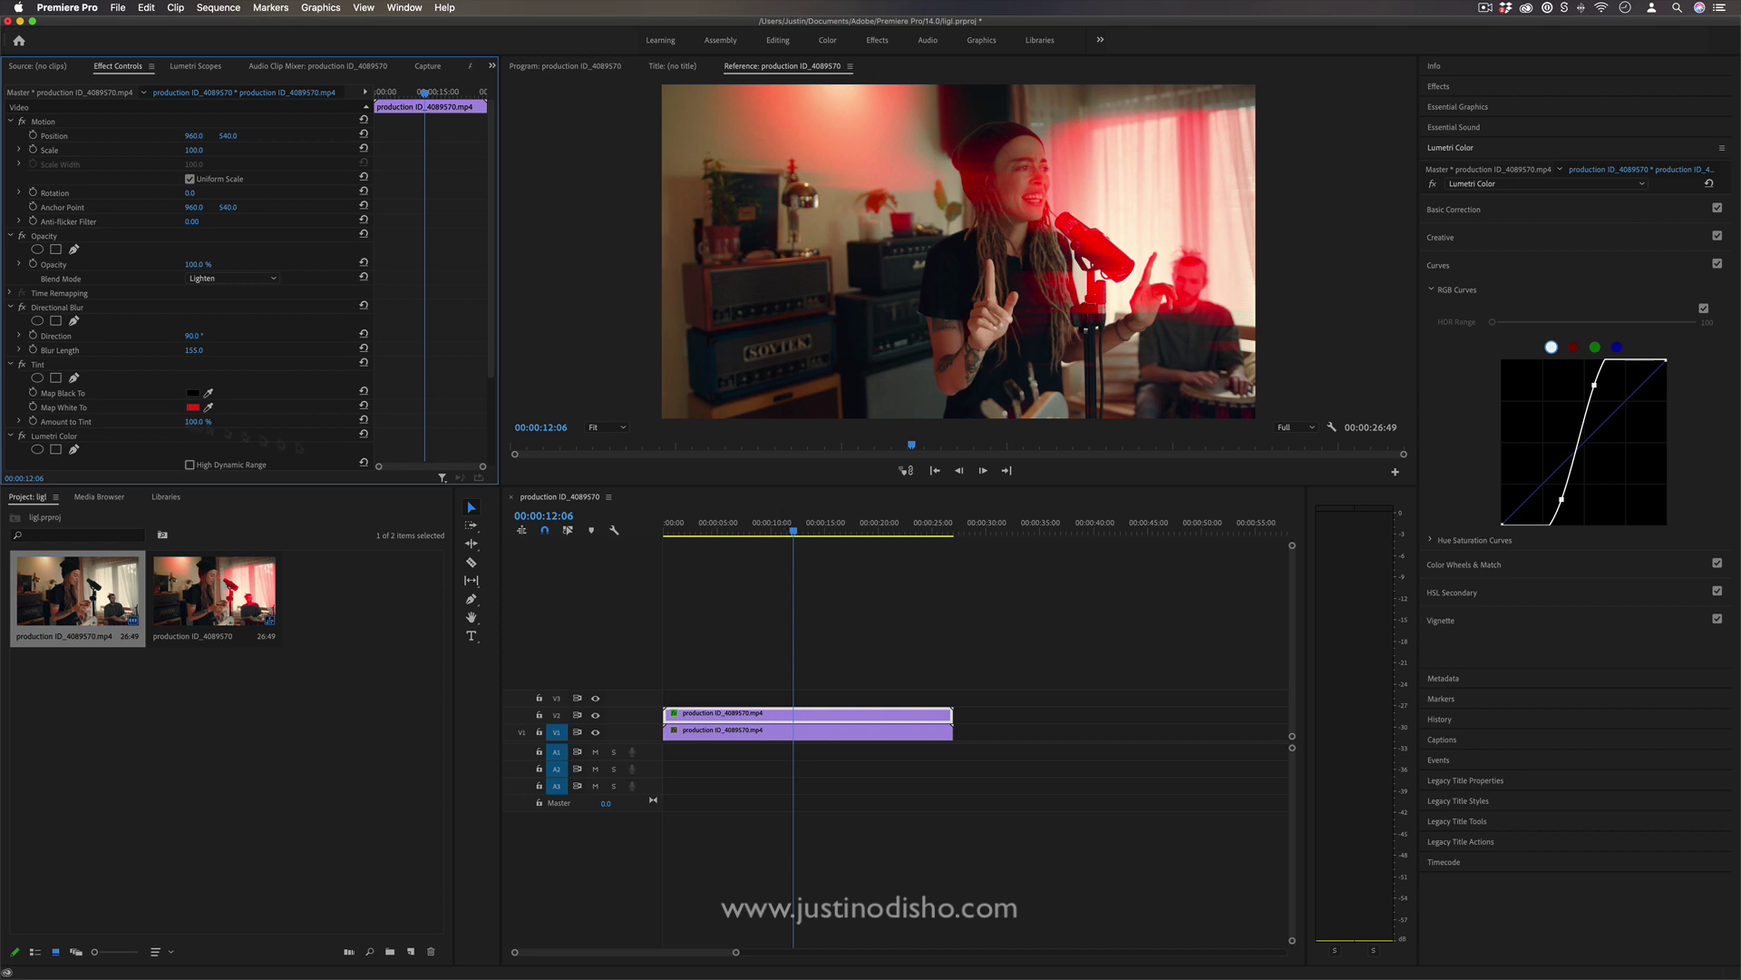
# Duplicate the Directional Blur effect on the upper clip by copying and pasting it below Lumetri Color
pyautogui.click(73, 309)
pyautogui.press('super')
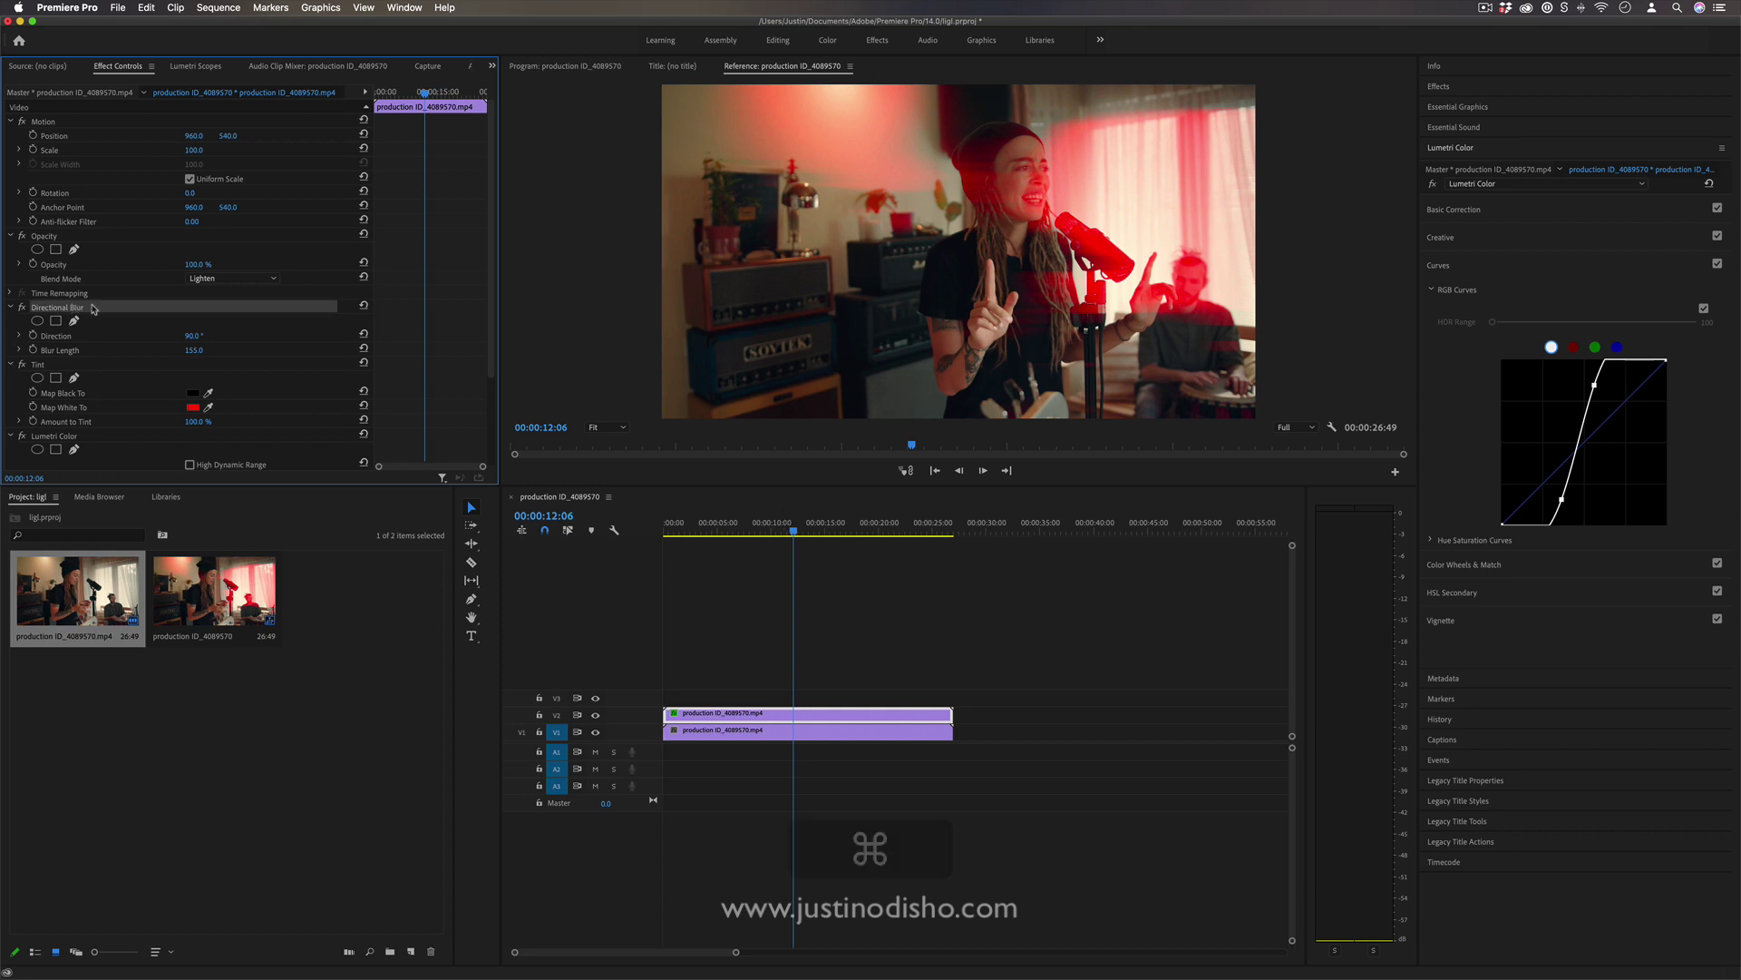
pyautogui.press('super+v')
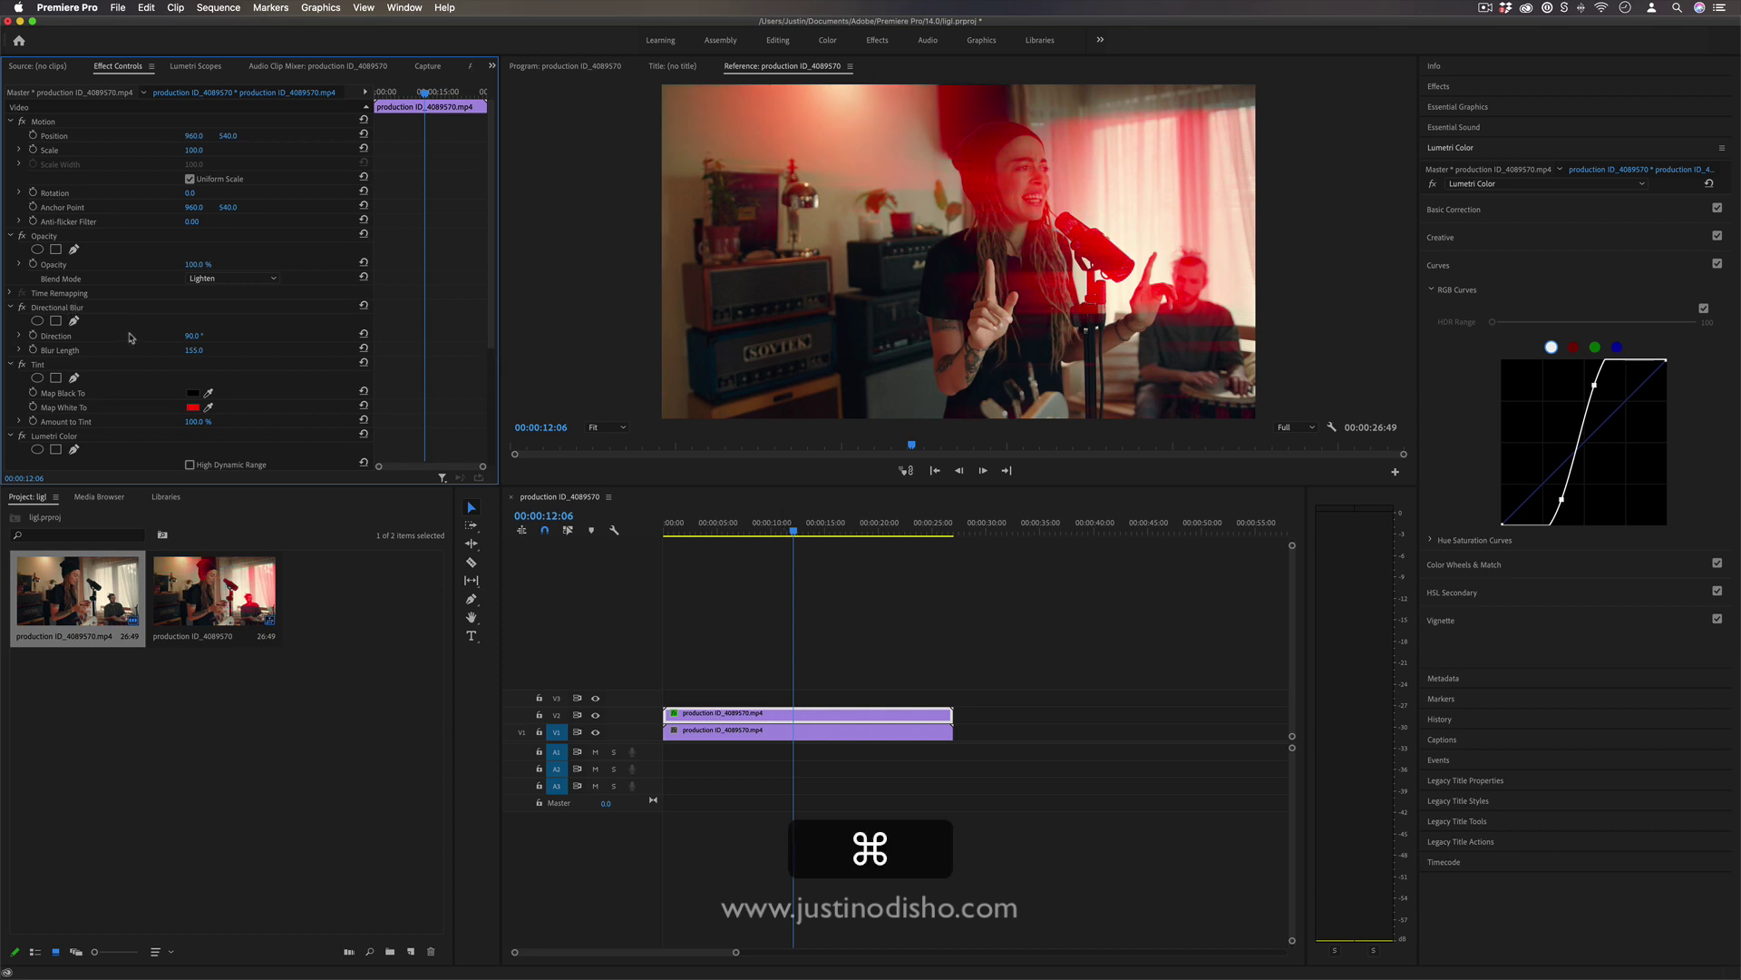
pyautogui.scroll(-4, 129, 337)
# Set the duplicated Directional Blur's direction to 0° and its blur length to 832
pyautogui.click(79, 393)
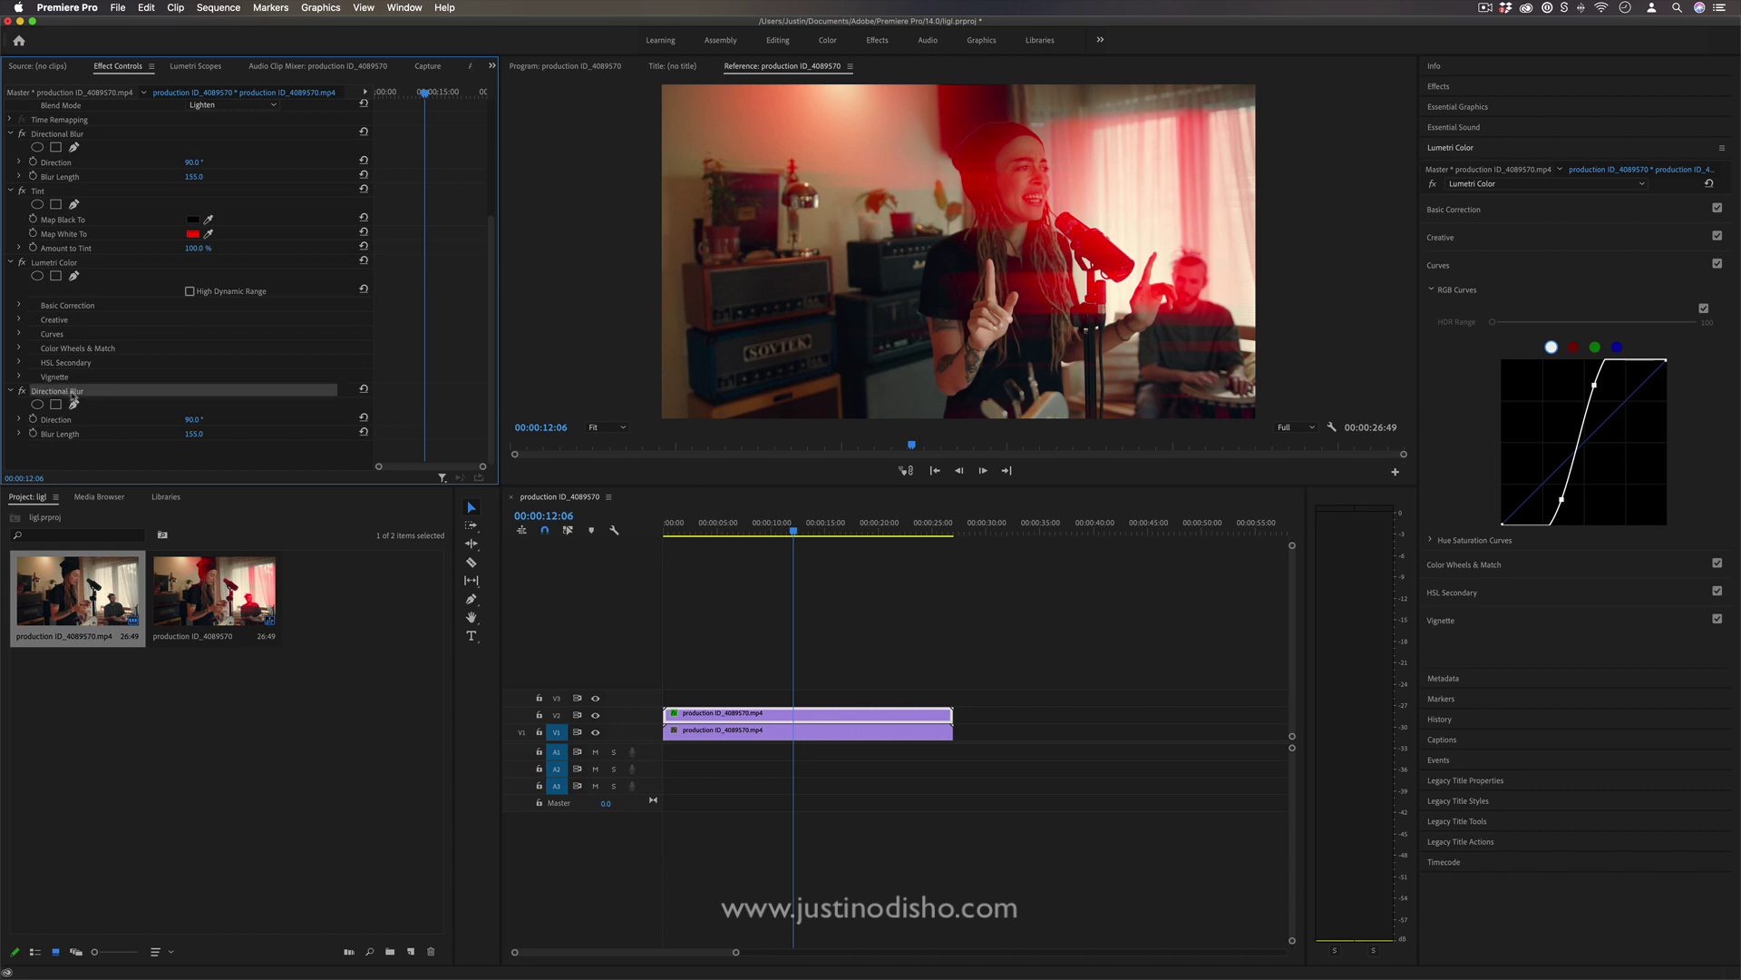
pyautogui.click(190, 428)
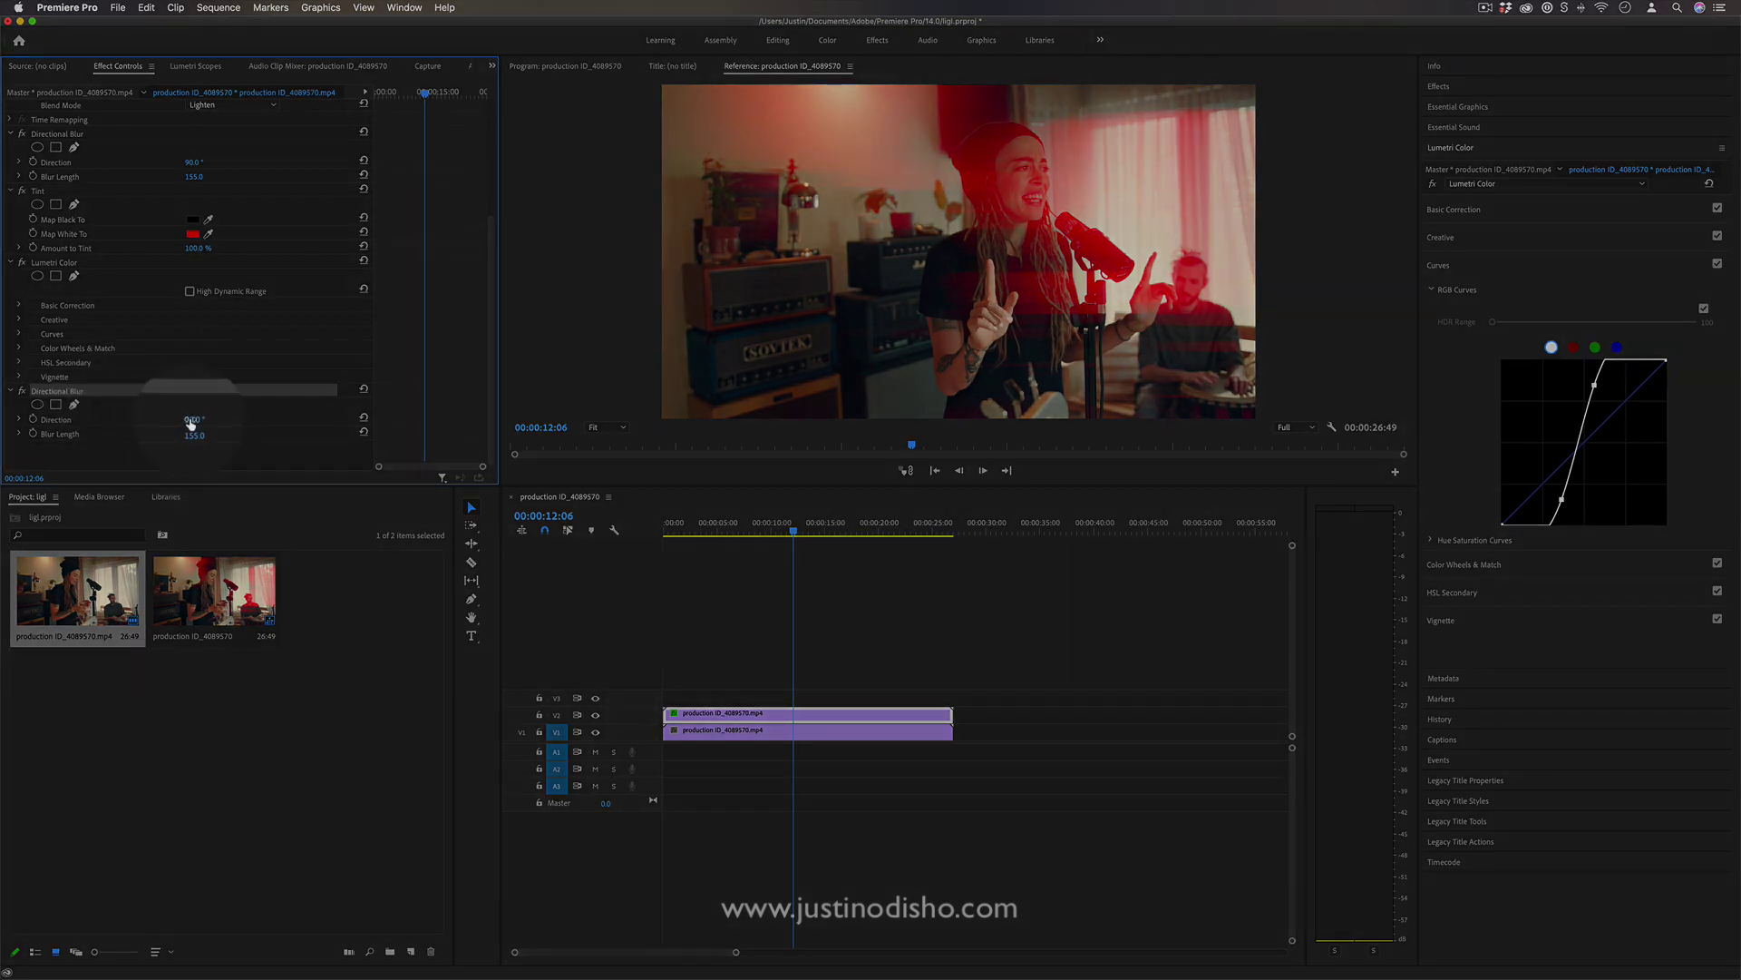
pyautogui.moveTo(191, 423); pyautogui.dragTo(223, 424)
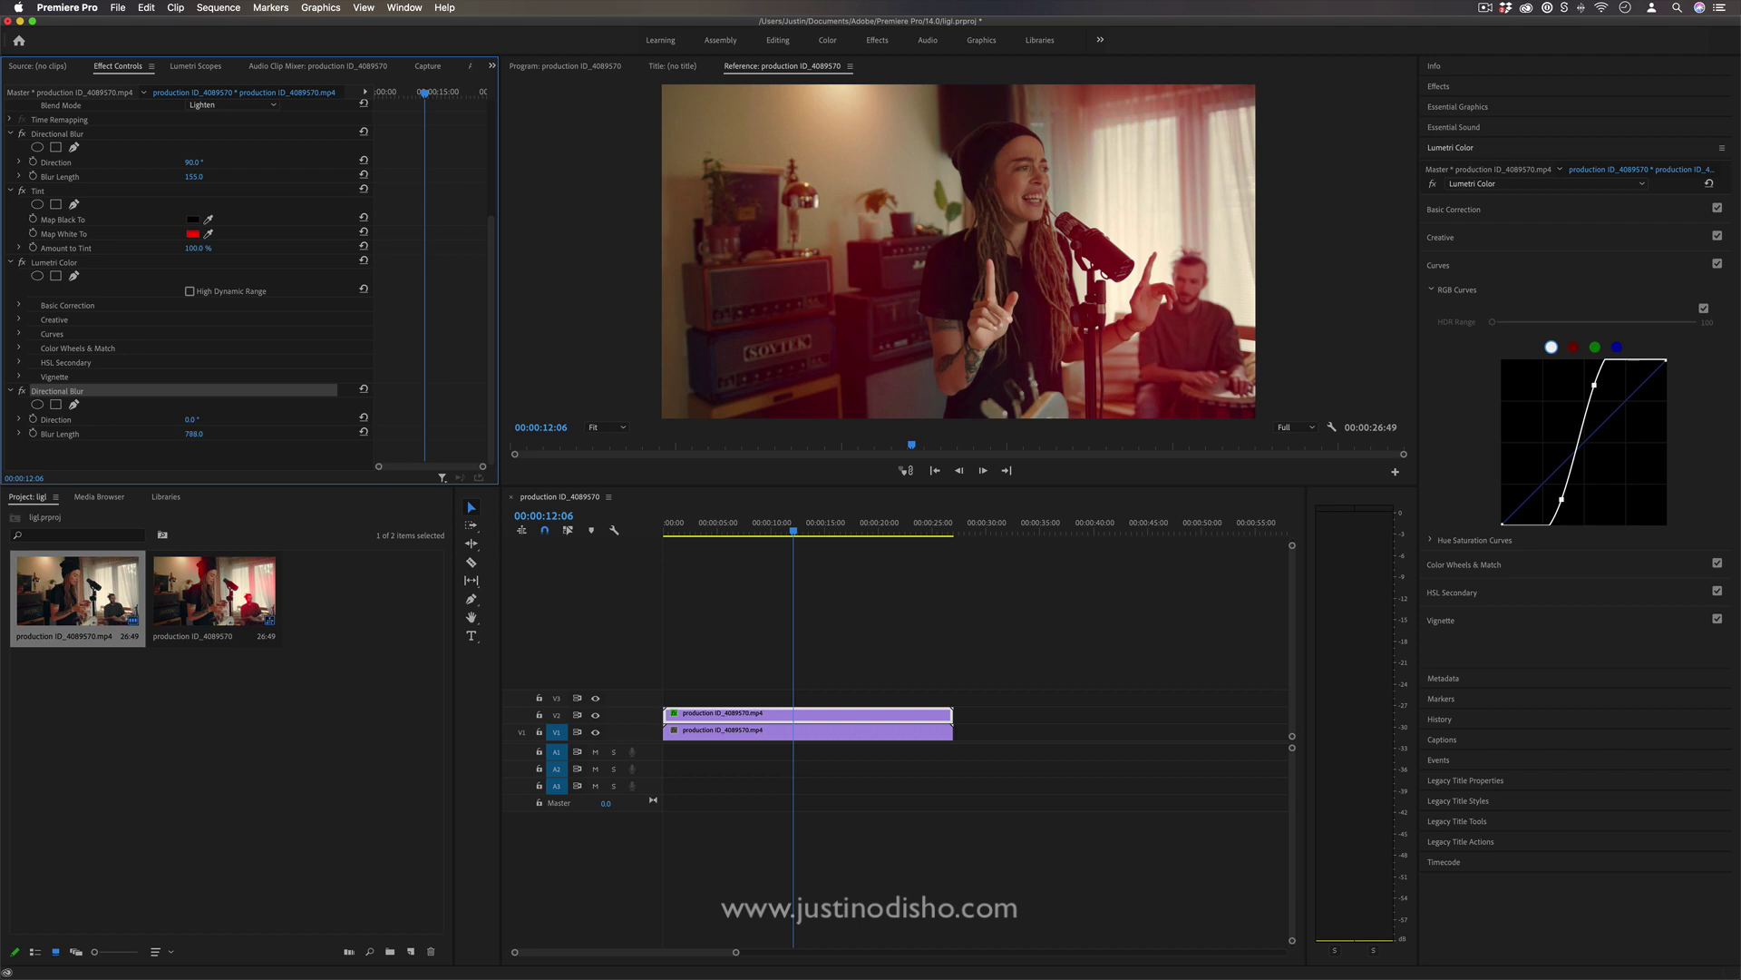
pyautogui.moveTo(193, 434); pyautogui.dragTo(57, 434)
# Scrub and play back several parts of the sequence to review the glow with both directional blurs combined
pyautogui.click(802, 531)
pyautogui.moveTo(809, 532); pyautogui.dragTo(752, 531)
pyautogui.press('space')
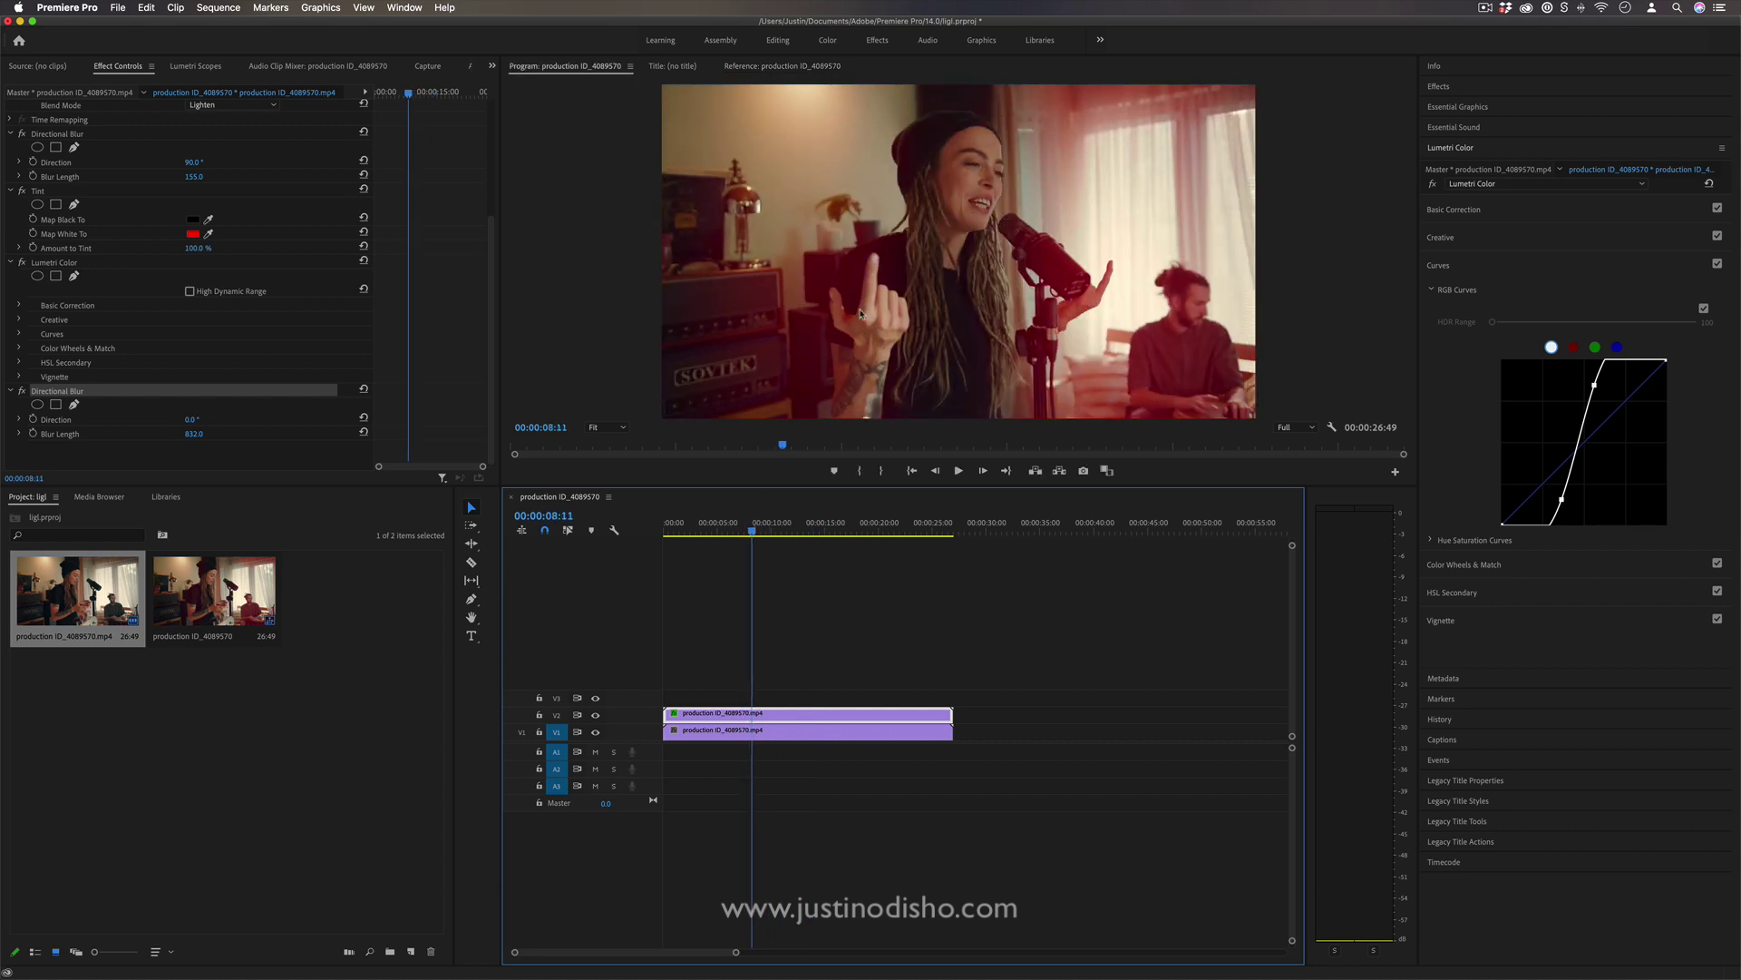
pyautogui.press('space')
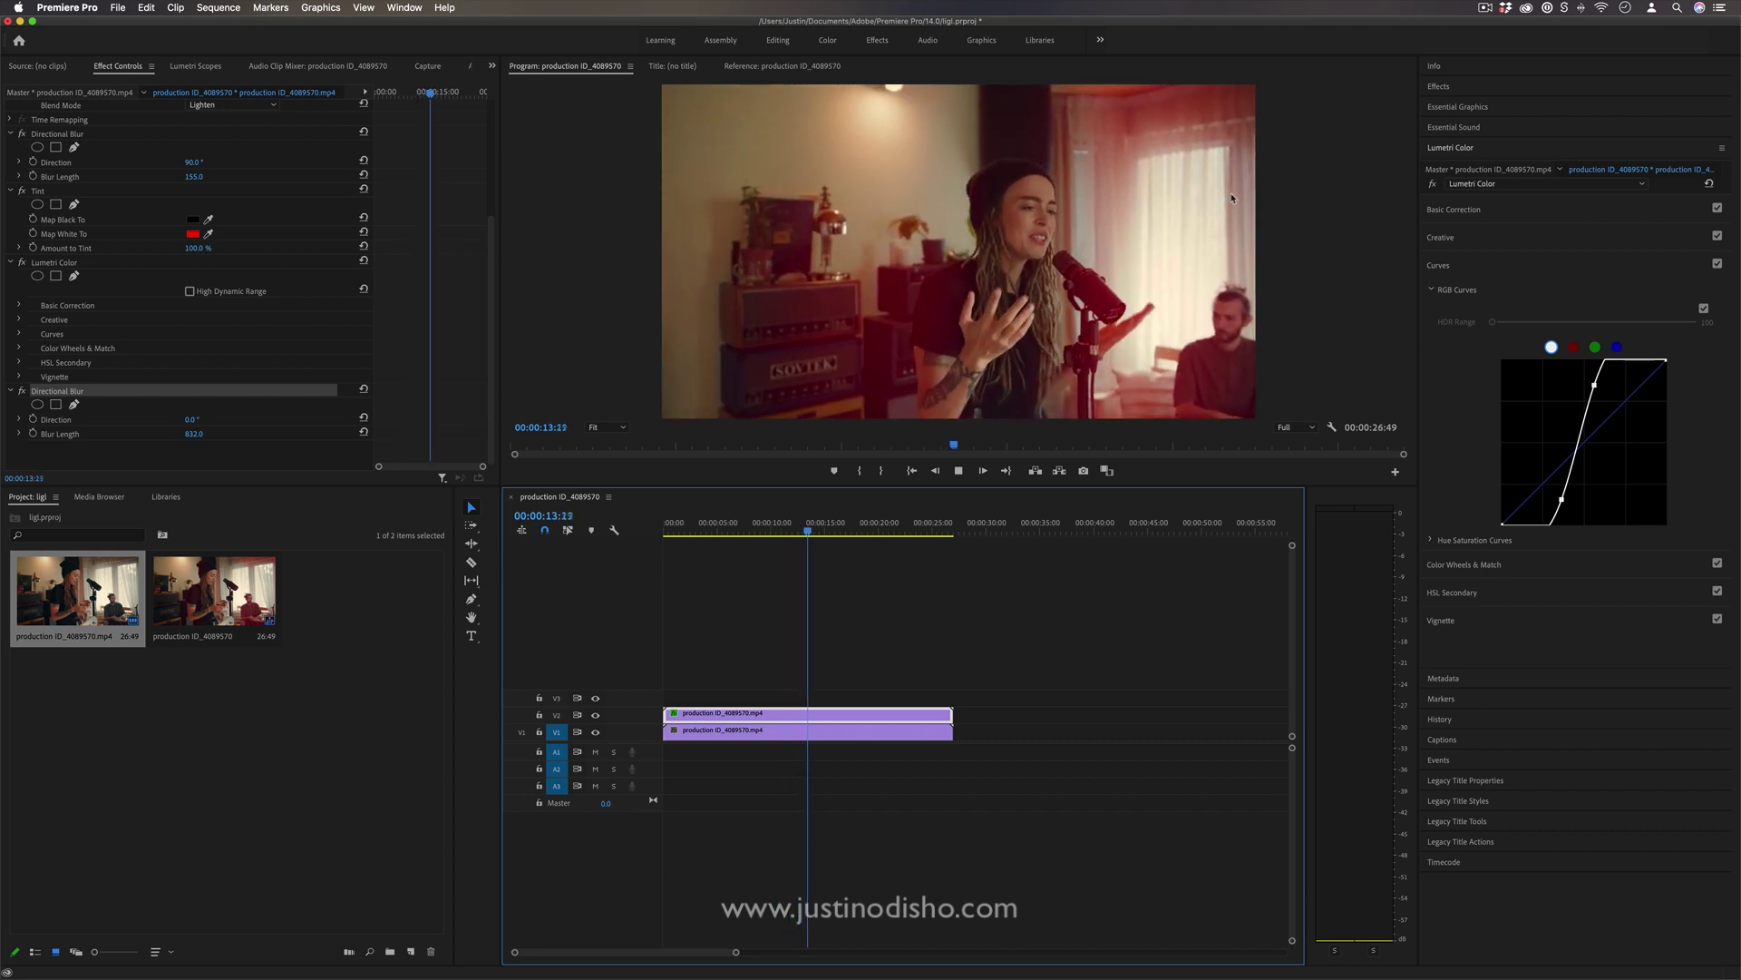
pyautogui.press('space')
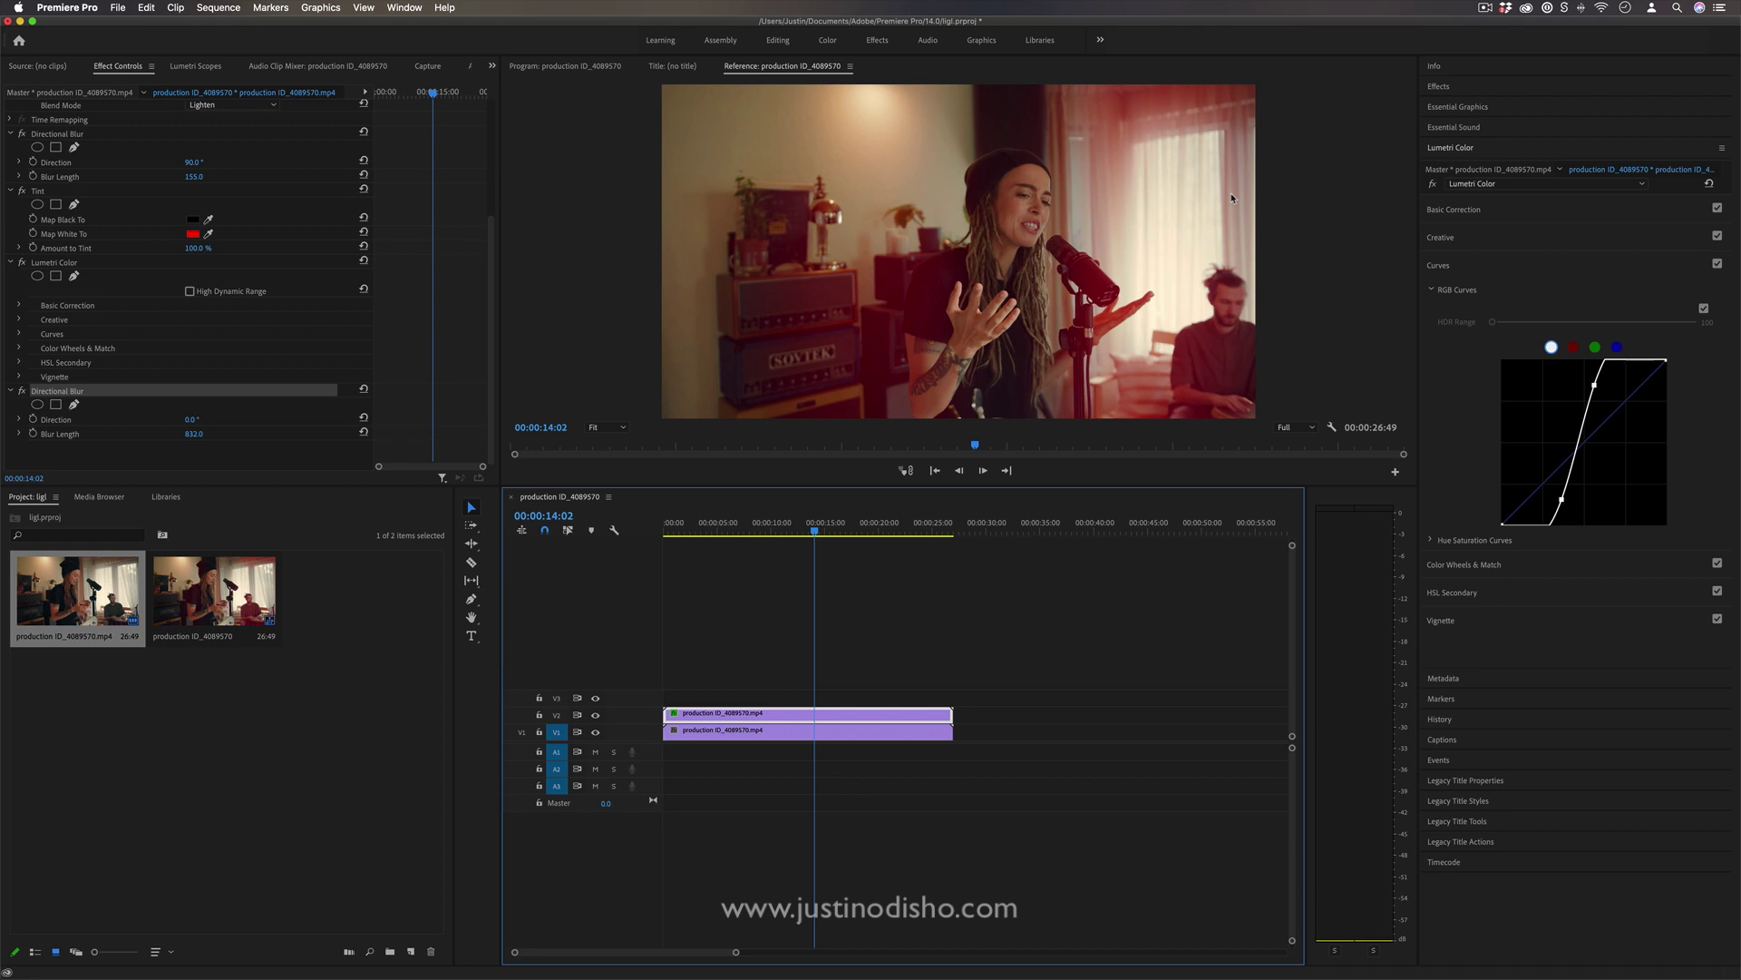
pyautogui.click(870, 525)
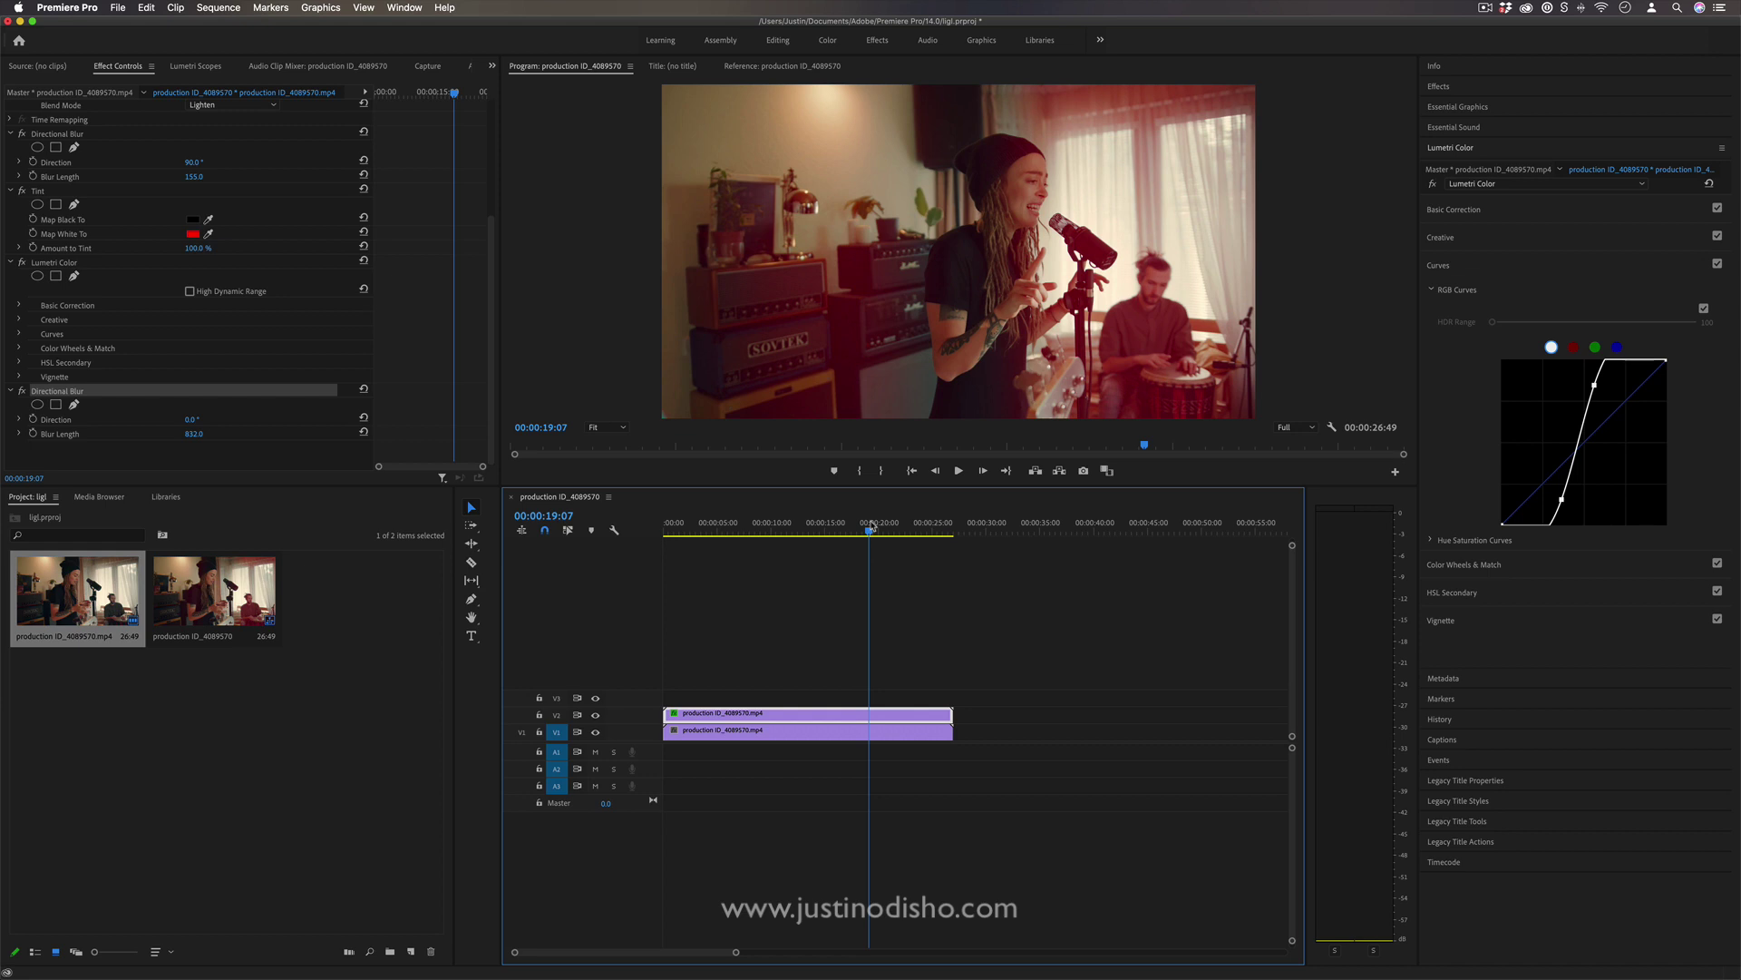